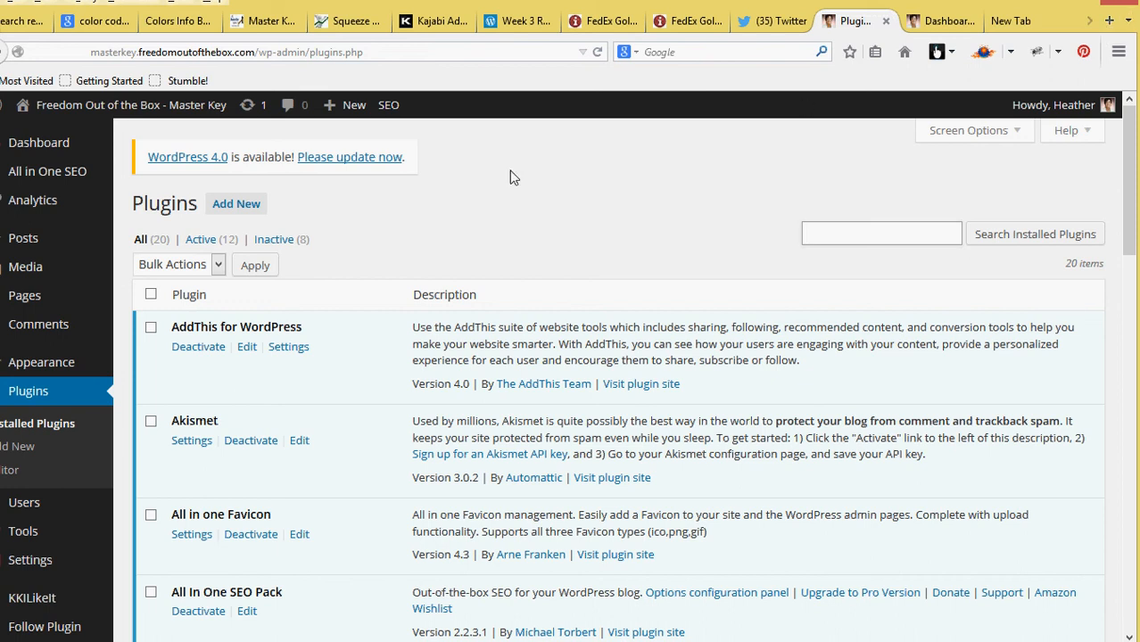
- Open the Freedom Out of the Box - Master Key site in a separate browser tab and switch to it
left_click_drag(0, 277, 4, 280)
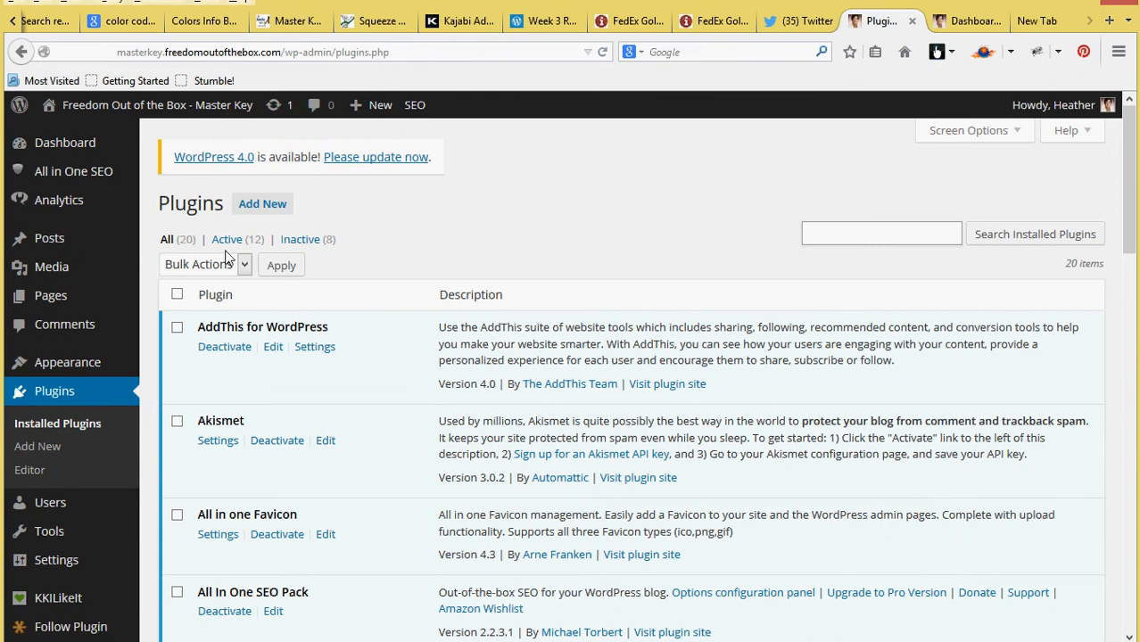
mouse_move(151, 112)
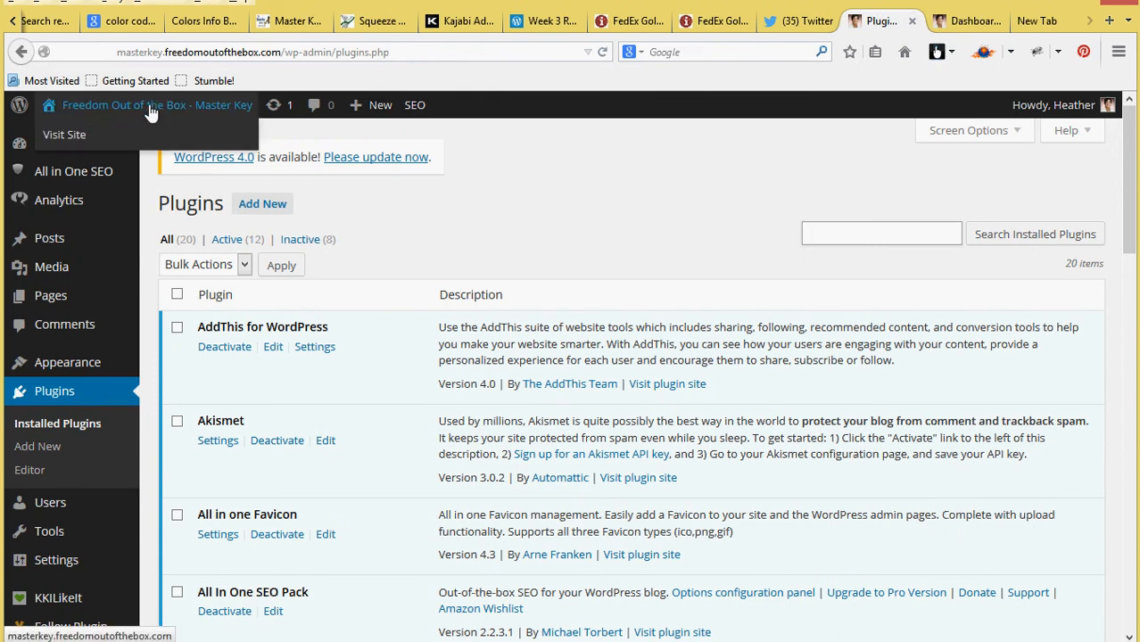
right_click(89, 143)
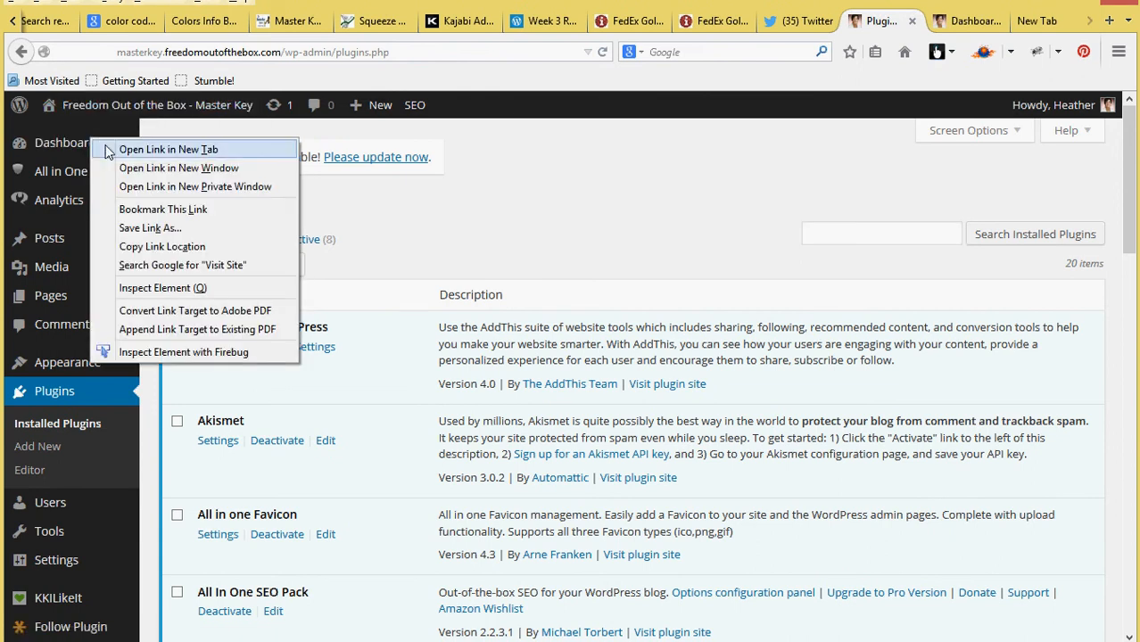
left_click(215, 147)
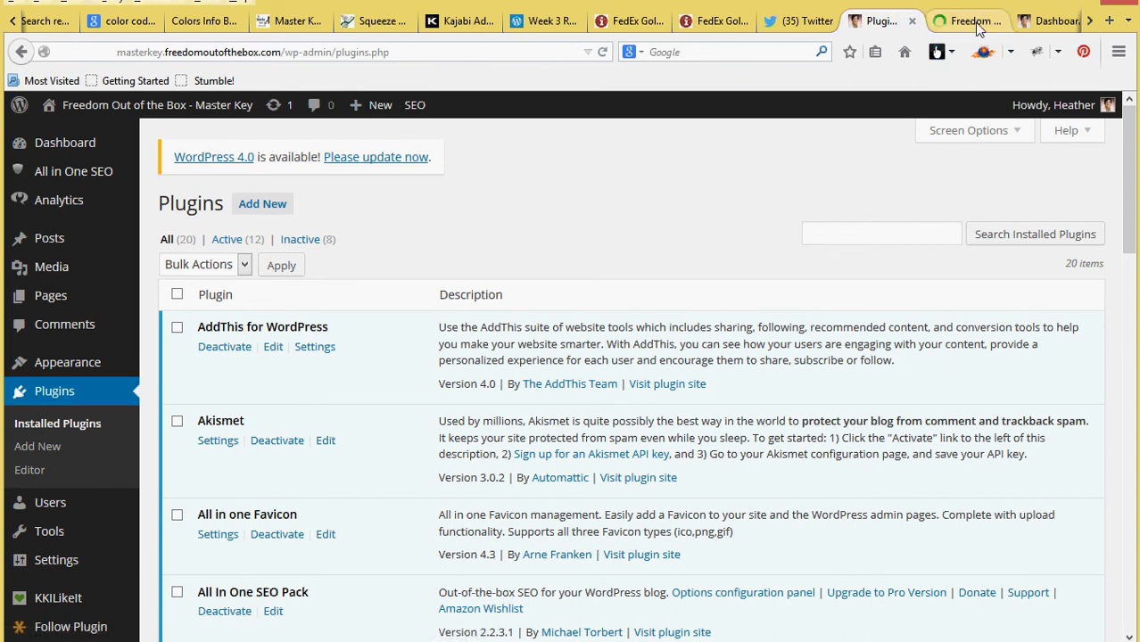
left_click(972, 22)
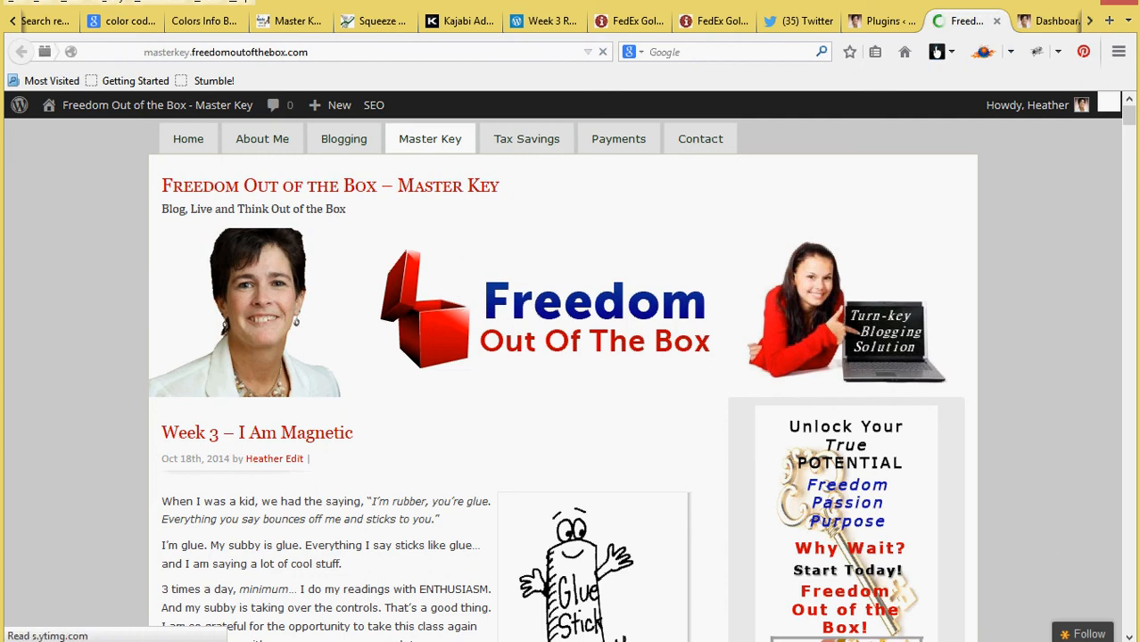
- Review the blog's sidebar, from the sign-up form and Google+ badge down to the Blogs I Follow list
scroll(1131, 618, "down", 3)
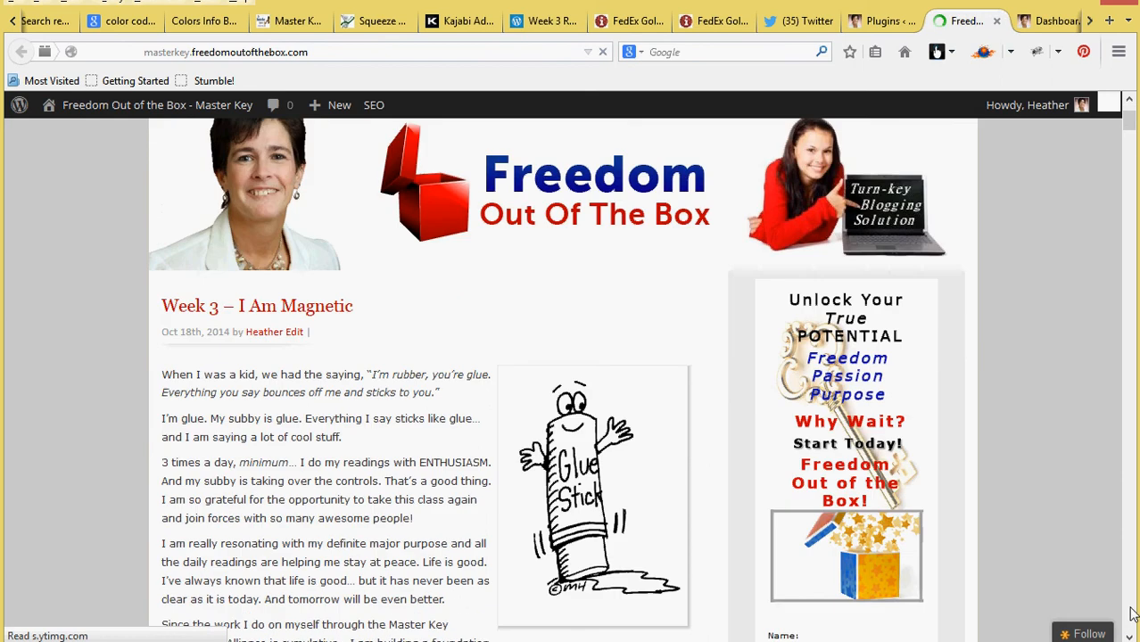
scroll(1121, 504, "down", 9)
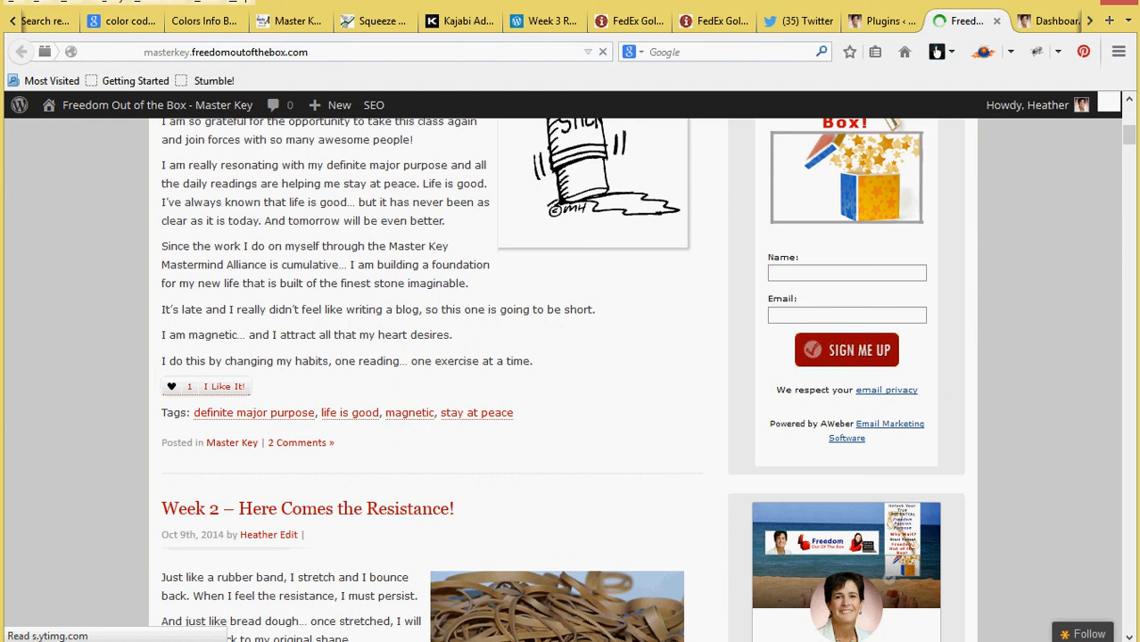
left_click(1132, 620)
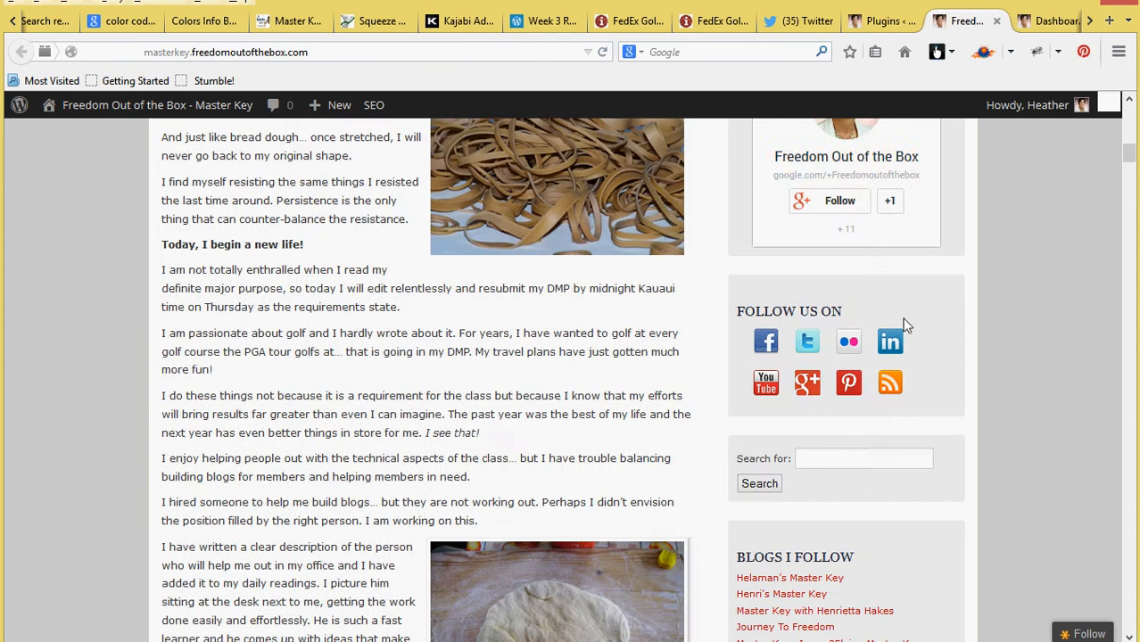
left_click(834, 191)
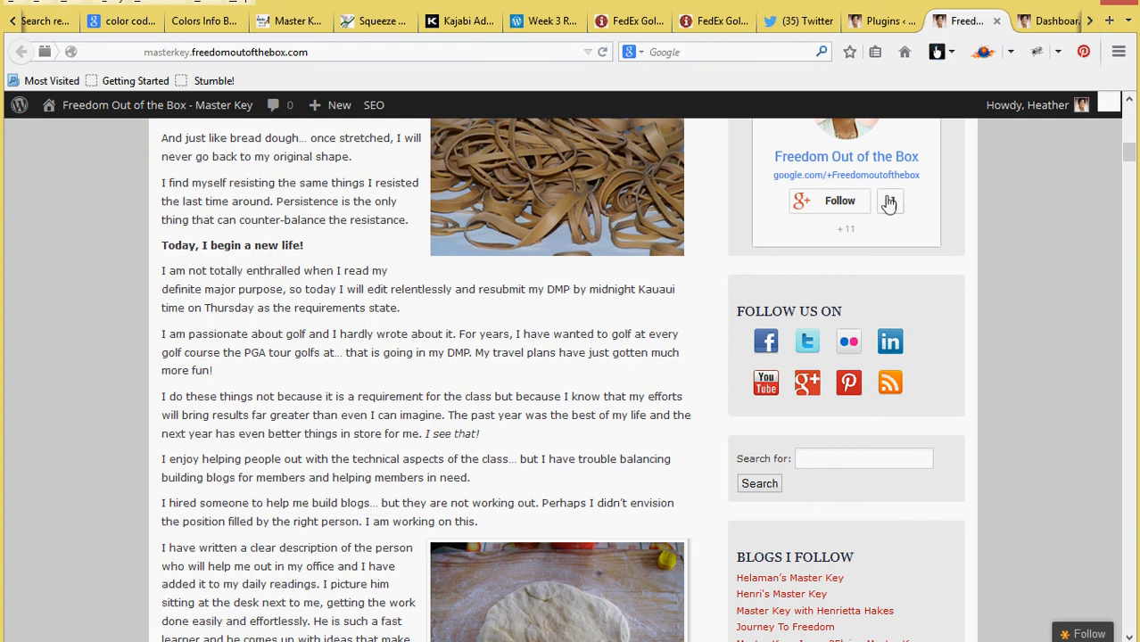
left_click(852, 206)
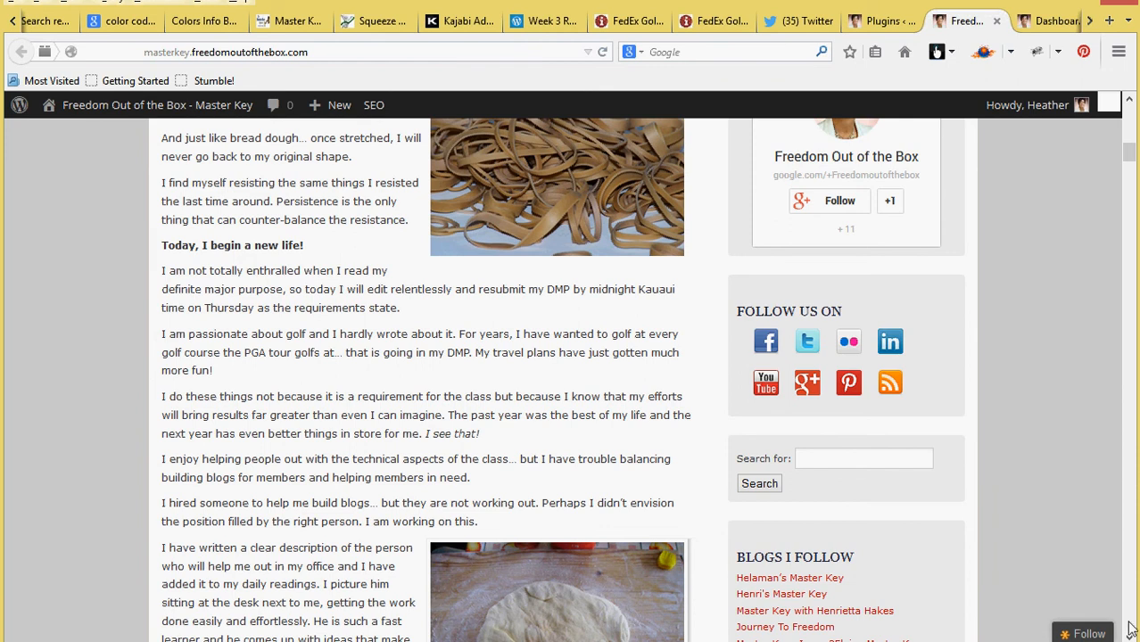
scroll(1128, 636, "down", 3)
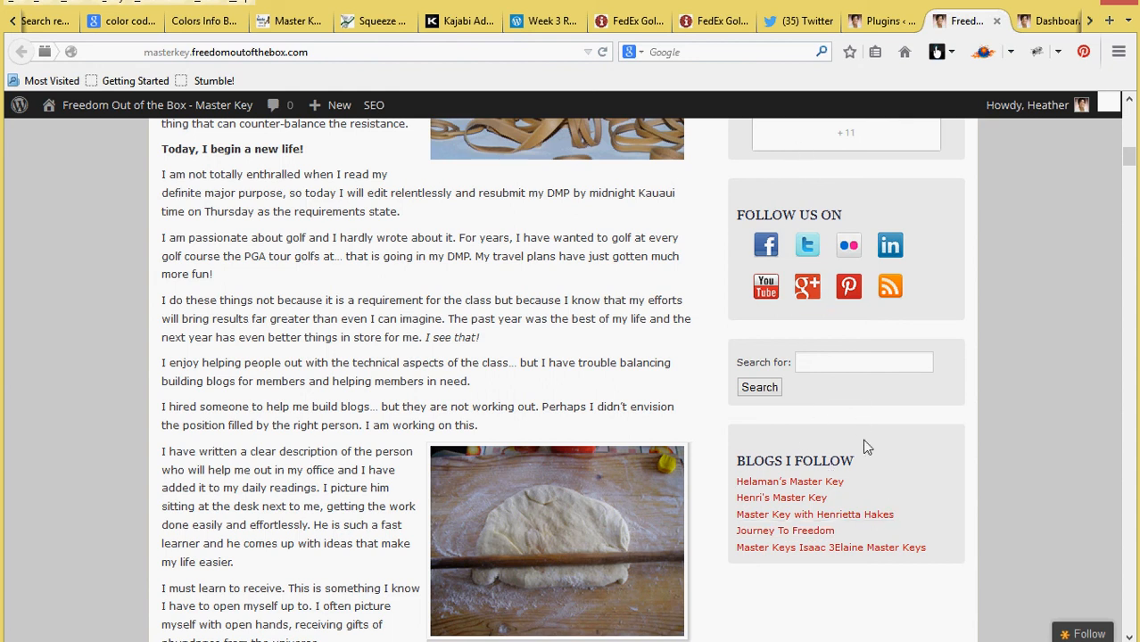
- Return to the site's admin dashboard and open the Widgets page
left_click(882, 29)
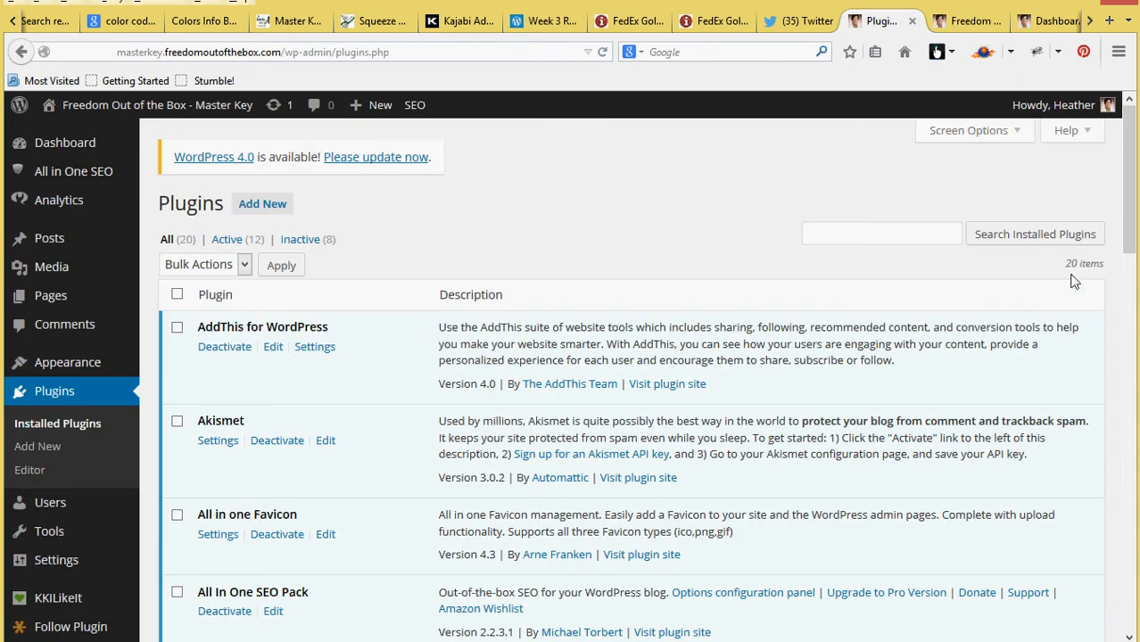
left_click_drag(1128, 222, 1129, 245)
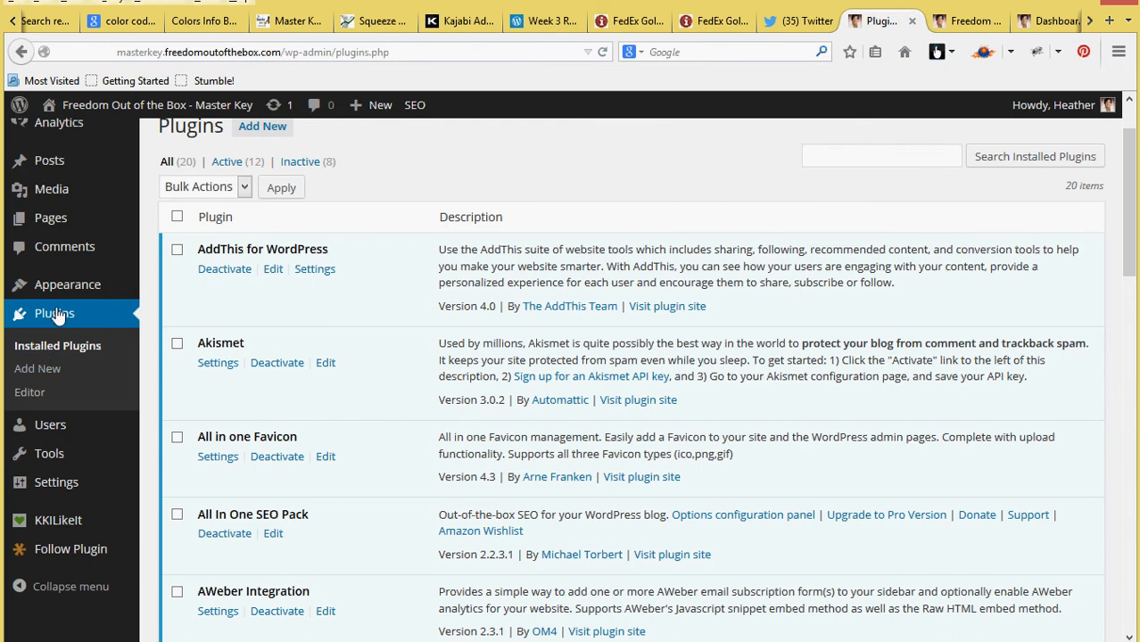
mouse_move(53, 287)
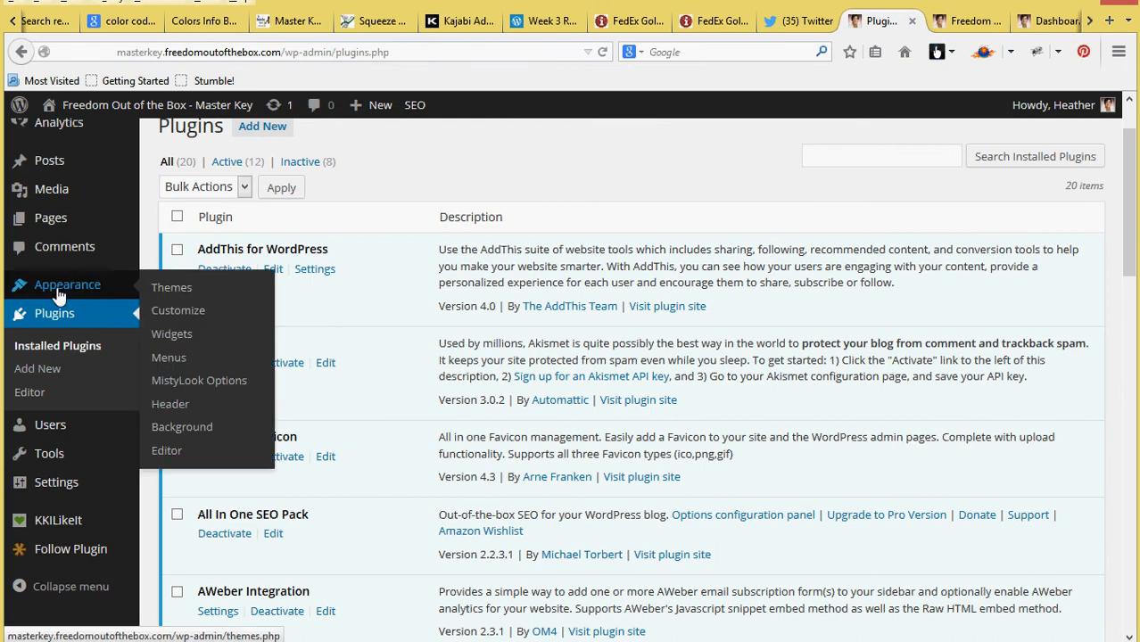
left_click(167, 334)
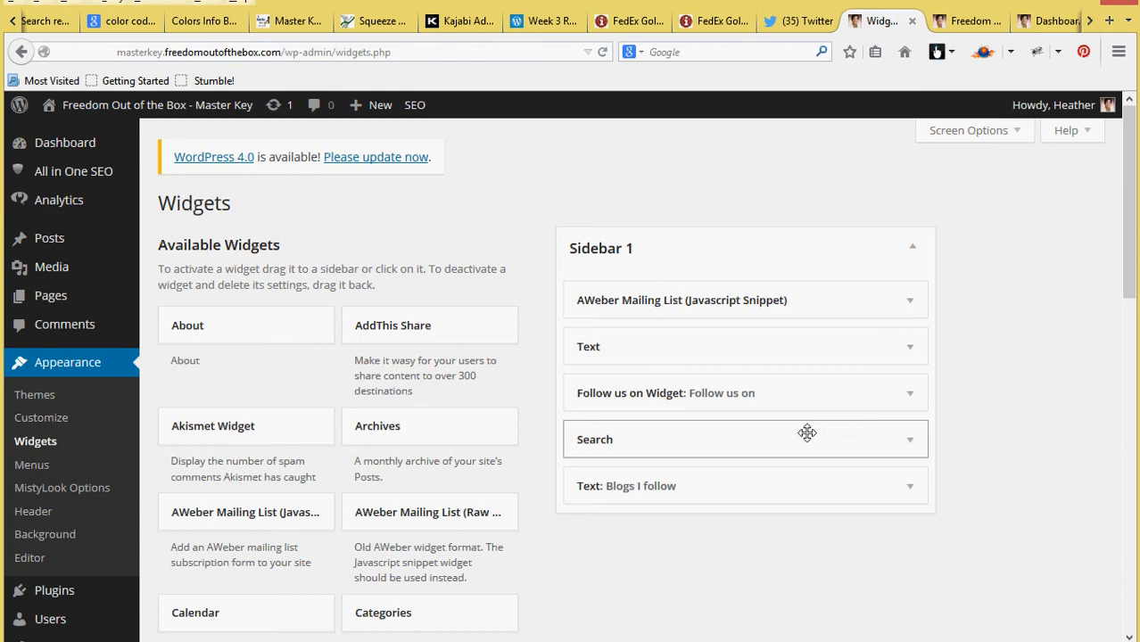
- Check the contents of the Blogs I follow text widget and move it directly below the AWeber Mailing List widget in Sidebar 1
left_click(796, 487)
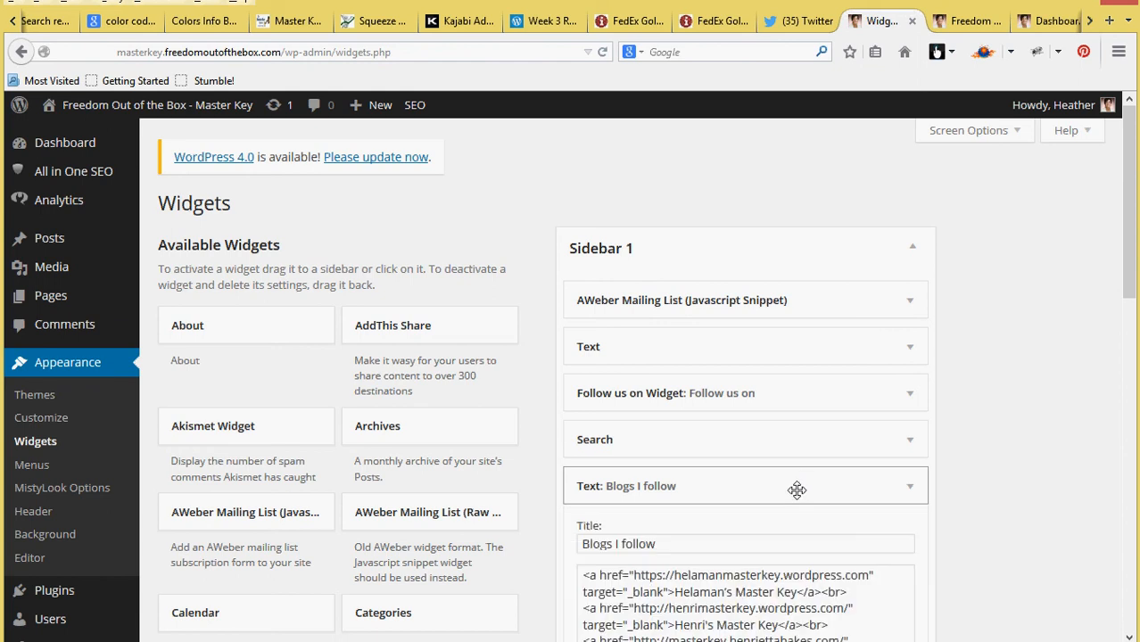
left_click(916, 498)
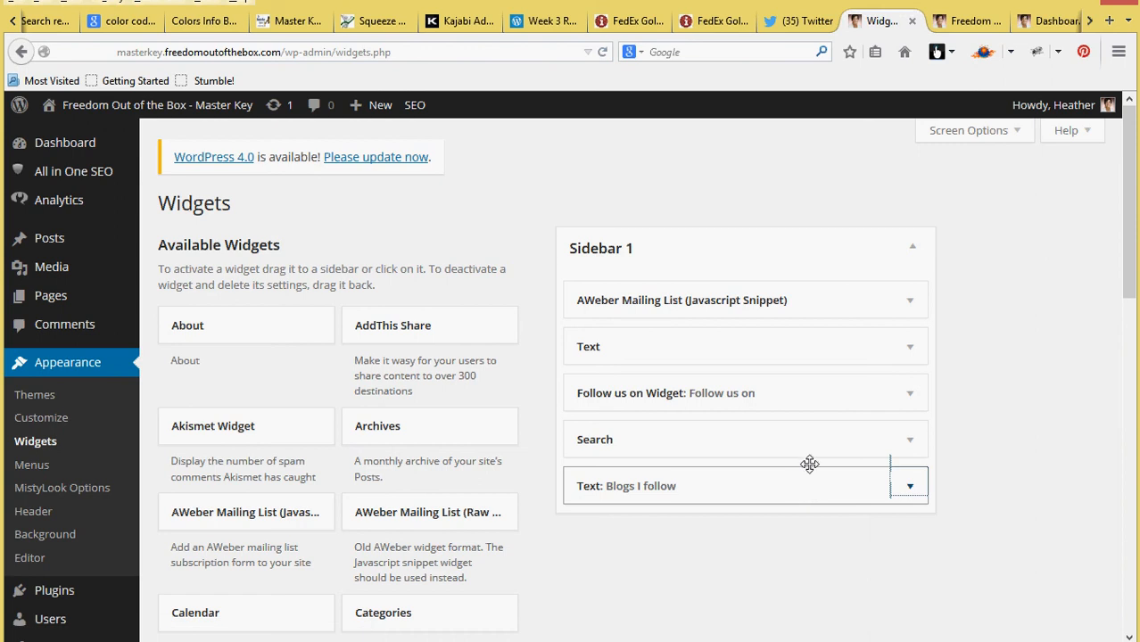
left_click_drag(808, 464, 799, 350)
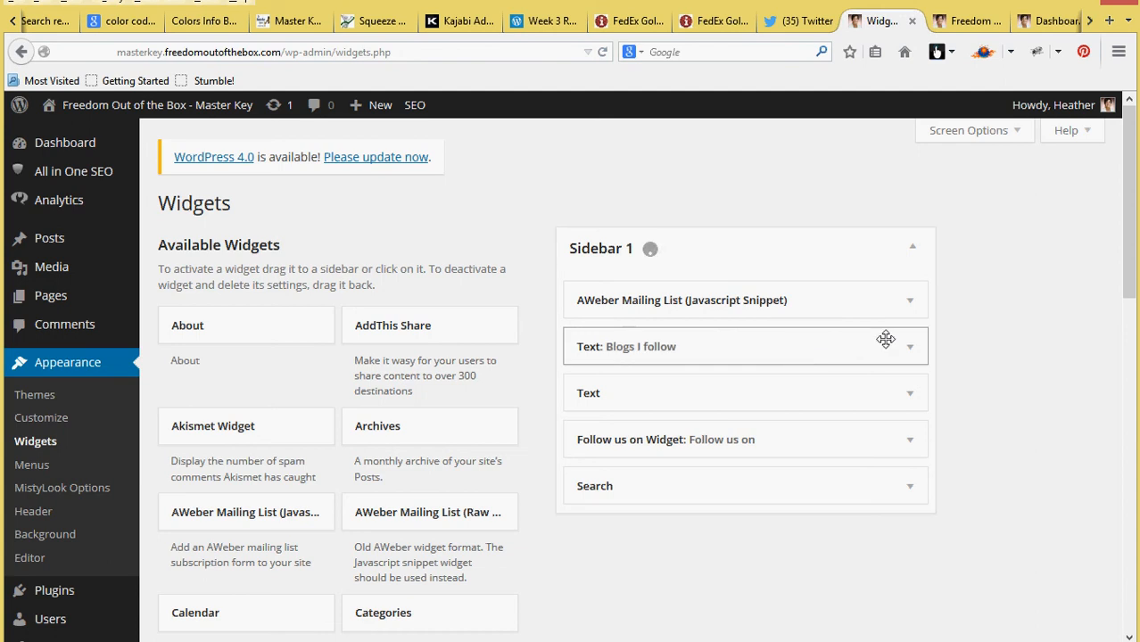
- Inspect the untitled Text widget's Google+ badge code, and move the widget from Sidebar 1 to Inactive Widgets
left_click(773, 398)
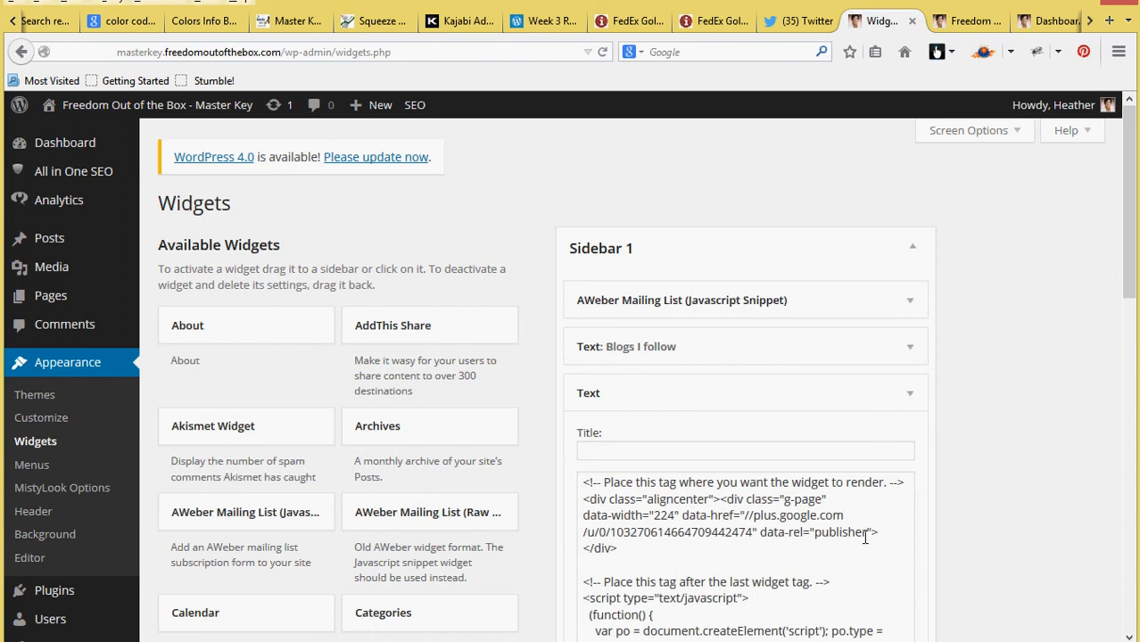
left_click(911, 393)
left_click(912, 395)
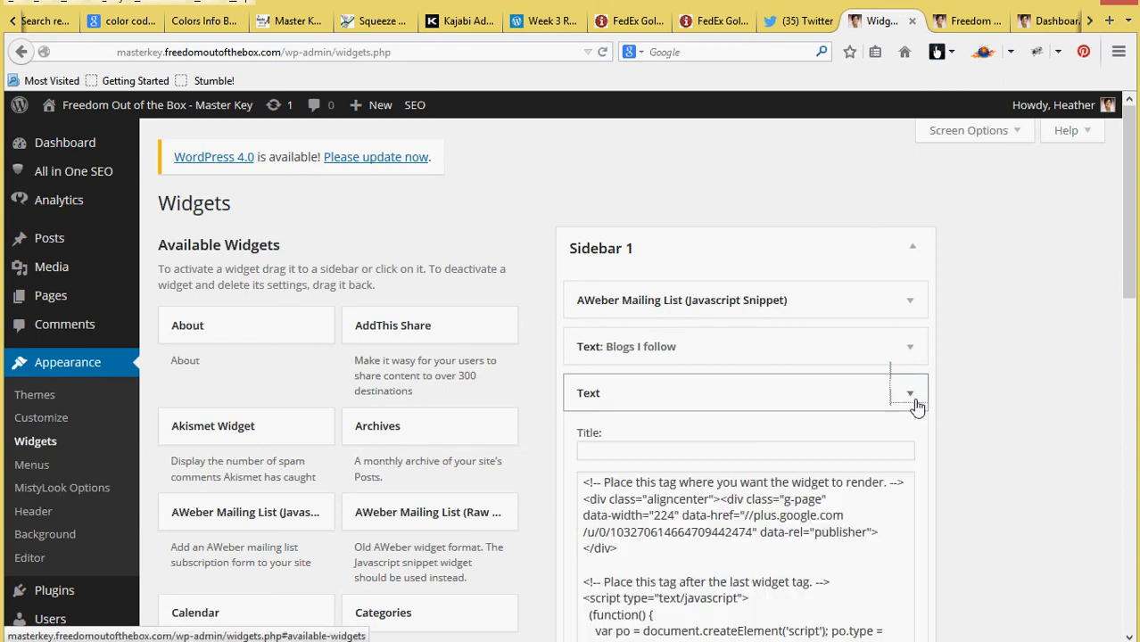
left_click_drag(1128, 285, 1135, 451)
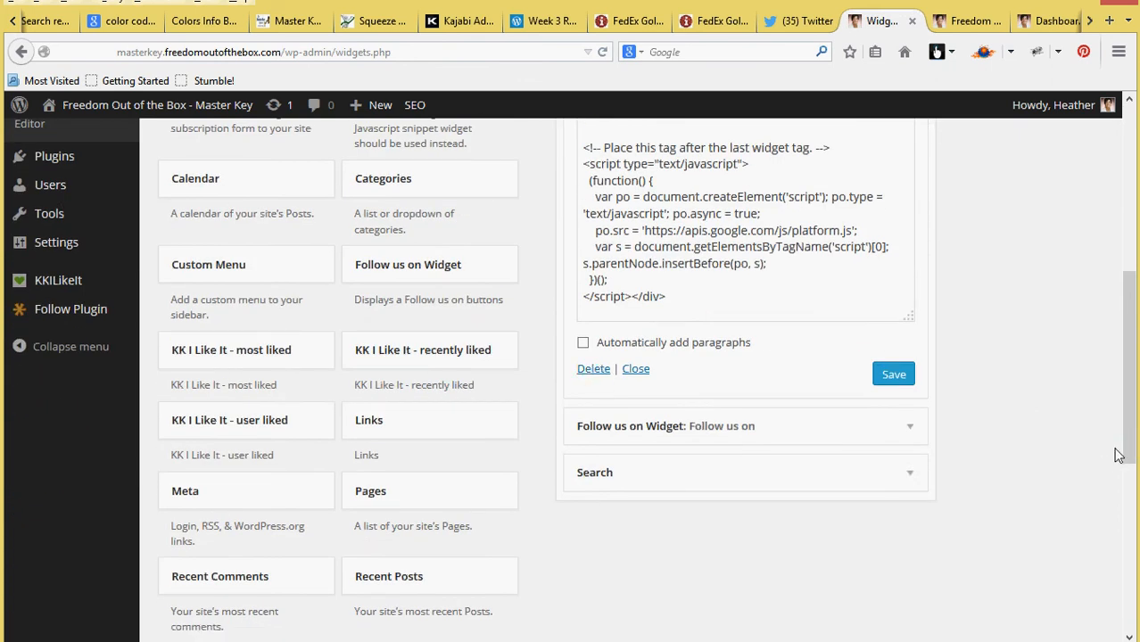
scroll(1118, 455, "up", 5)
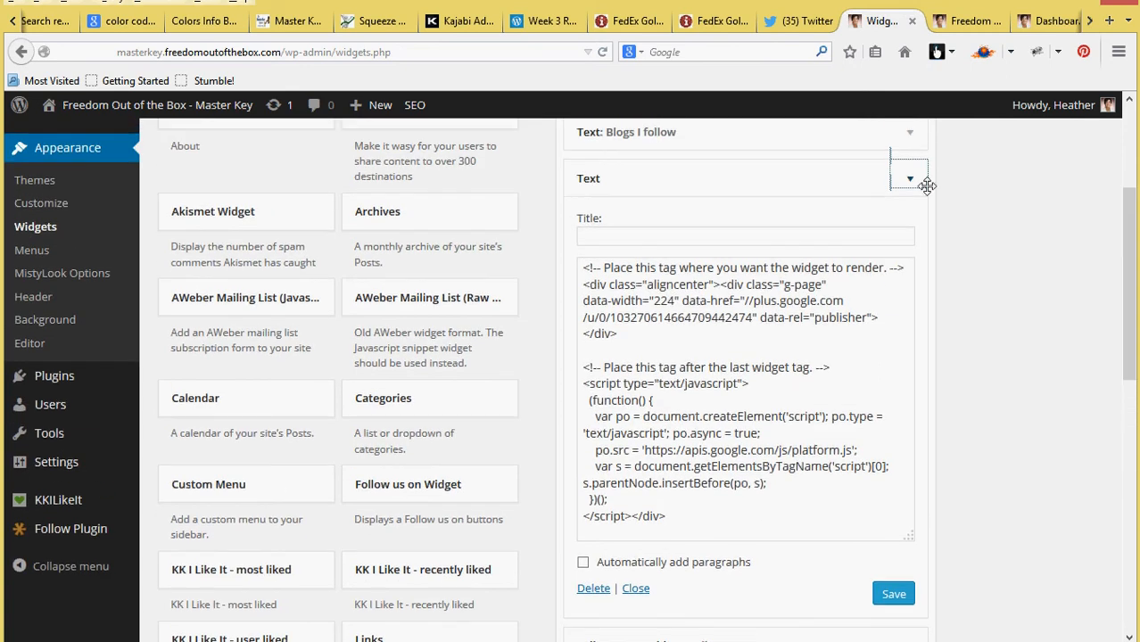
left_click(911, 181)
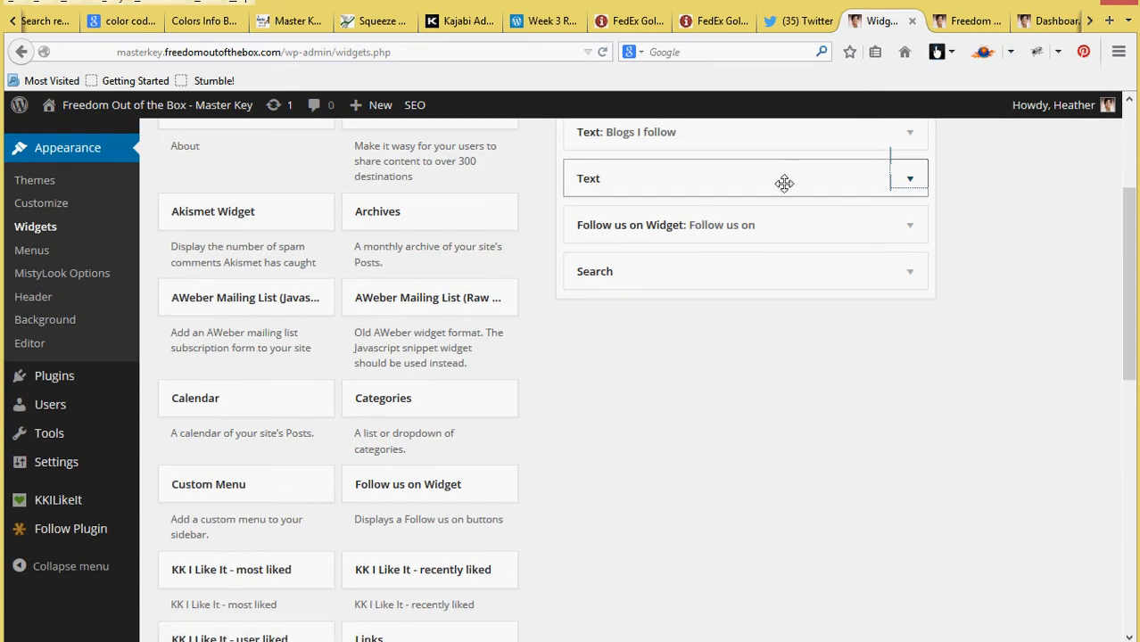
left_click_drag(784, 183, 394, 552)
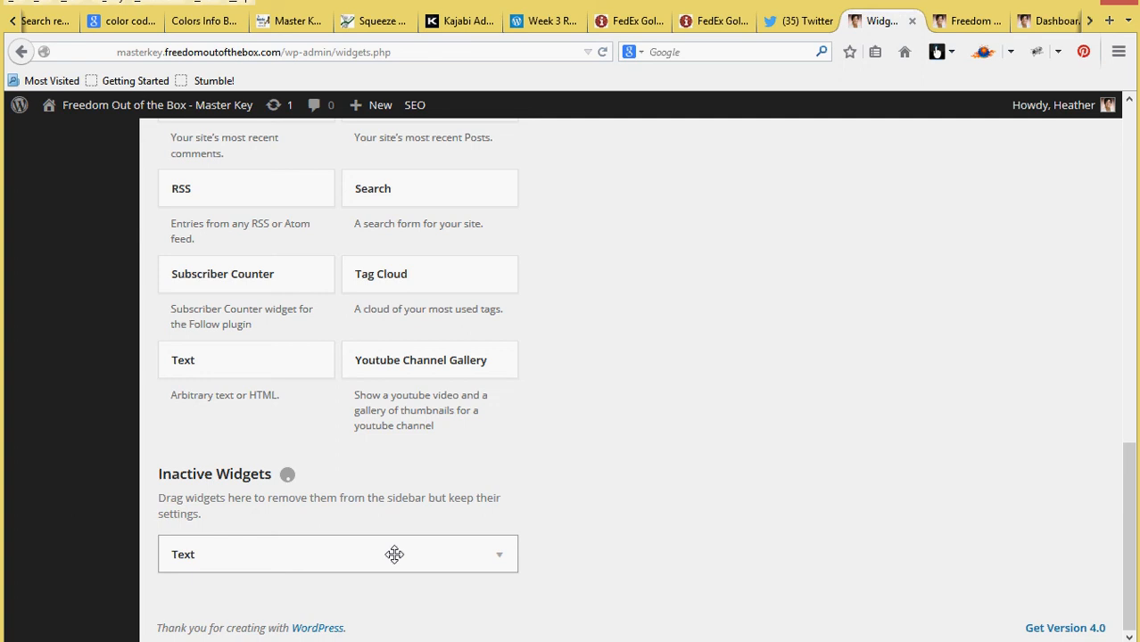
- Examine the code stored in the inactive Text widget and return to the Sidebar 1 widgets
left_click(502, 557)
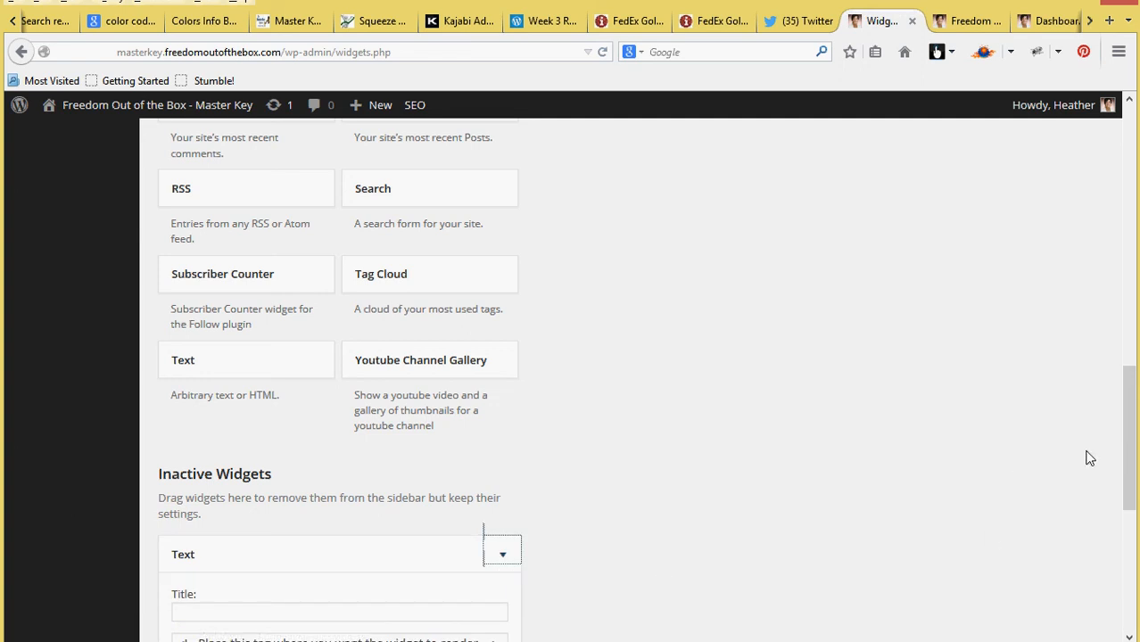
scroll(1133, 442, "down", 6)
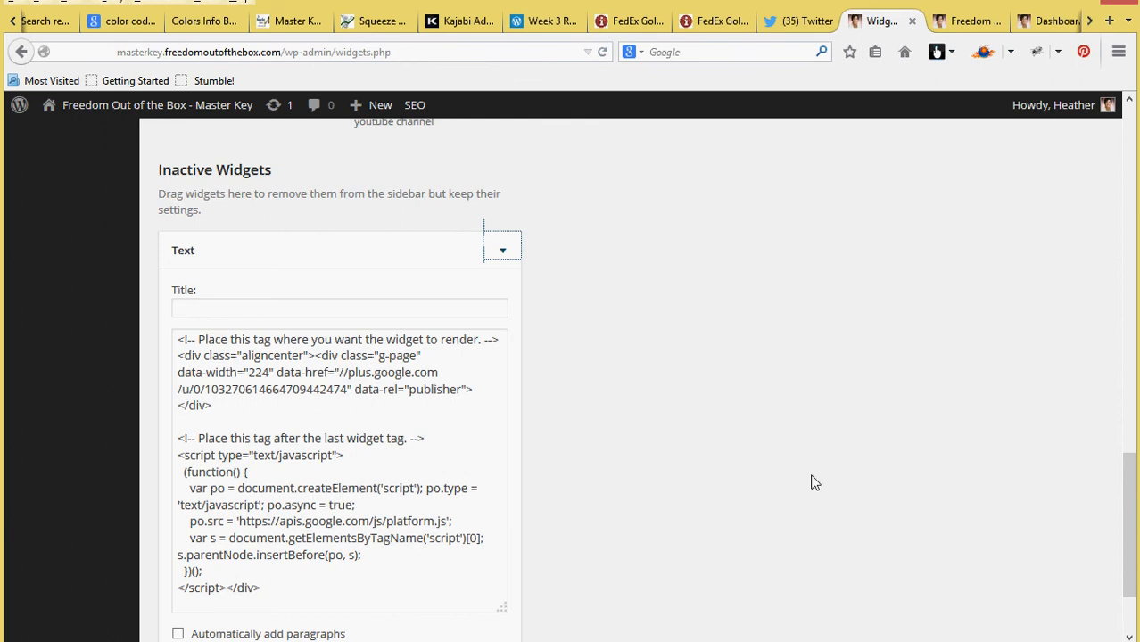
left_click_drag(1128, 526, 1088, 178)
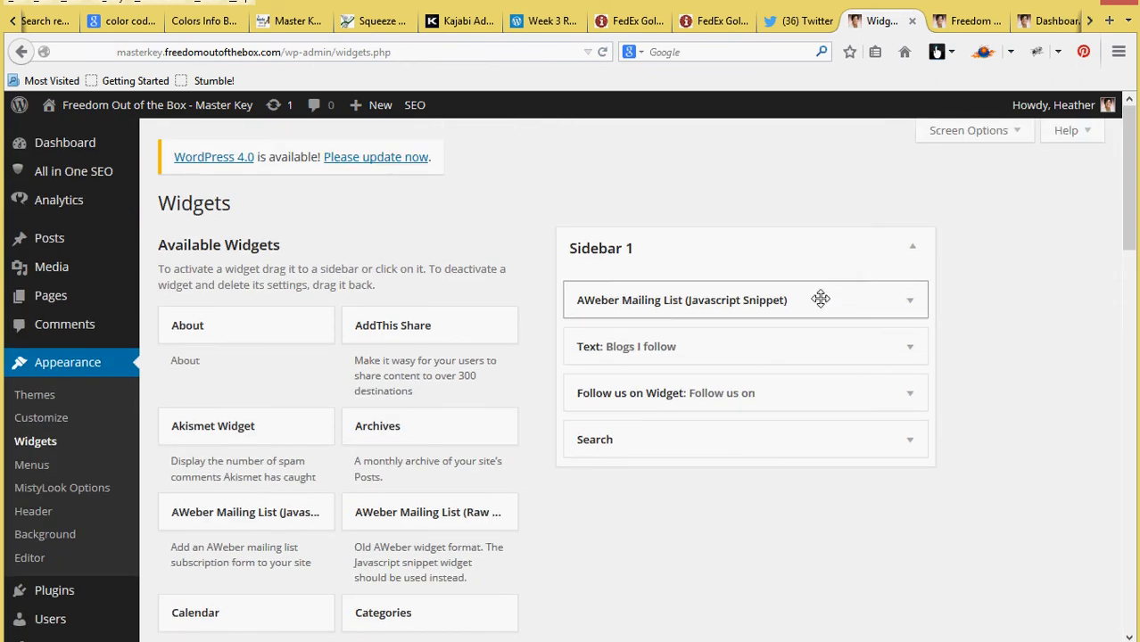
- Move the AWeber Mailing List widget to Inactive Widgets, and place the Follow us on widget above Blogs I follow in Sidebar 1
left_click_drag(820, 298, 419, 553)
left_click_drag(1132, 553, 1118, 182)
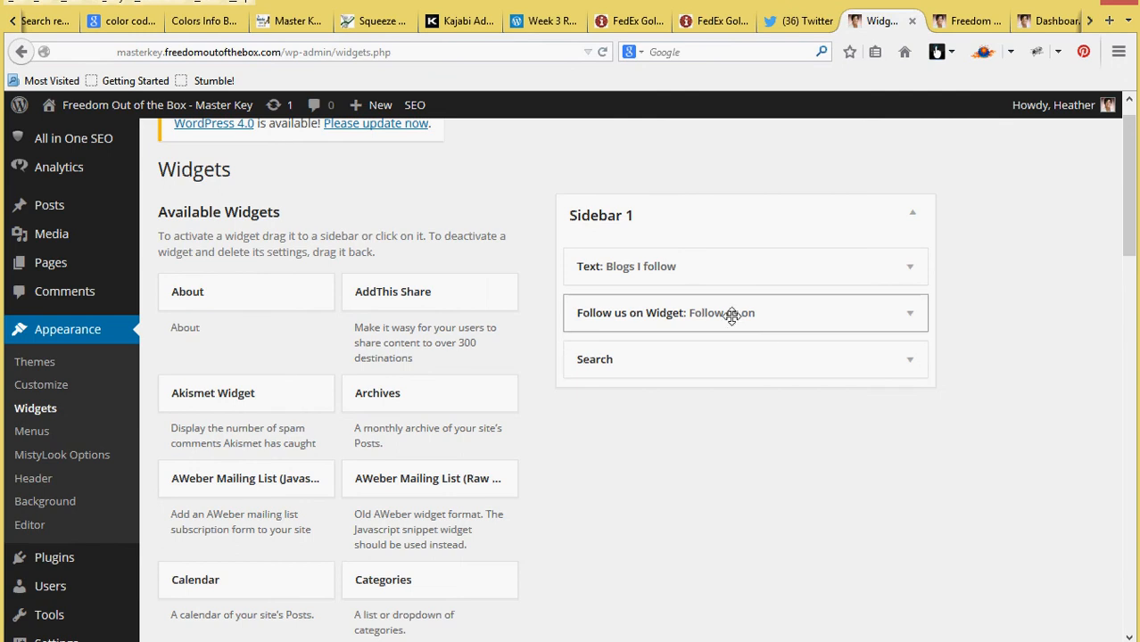
left_click_drag(731, 315, 727, 267)
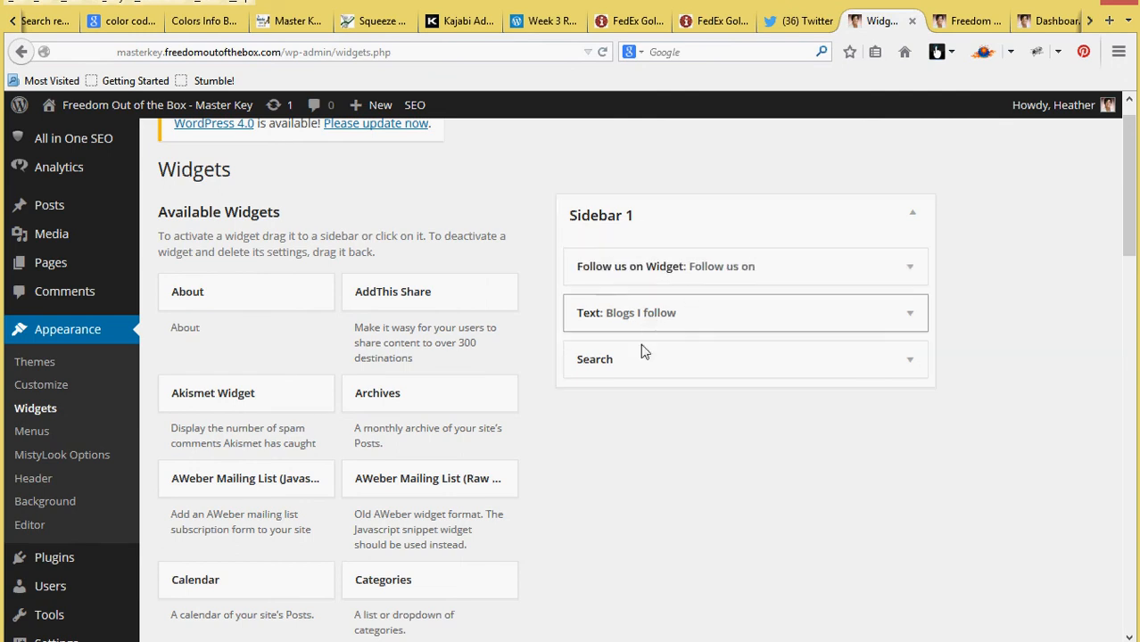
- Reload the blog's front page, check the rearranged sidebar, and return to the Widgets page
left_click(965, 20)
left_click(435, 50)
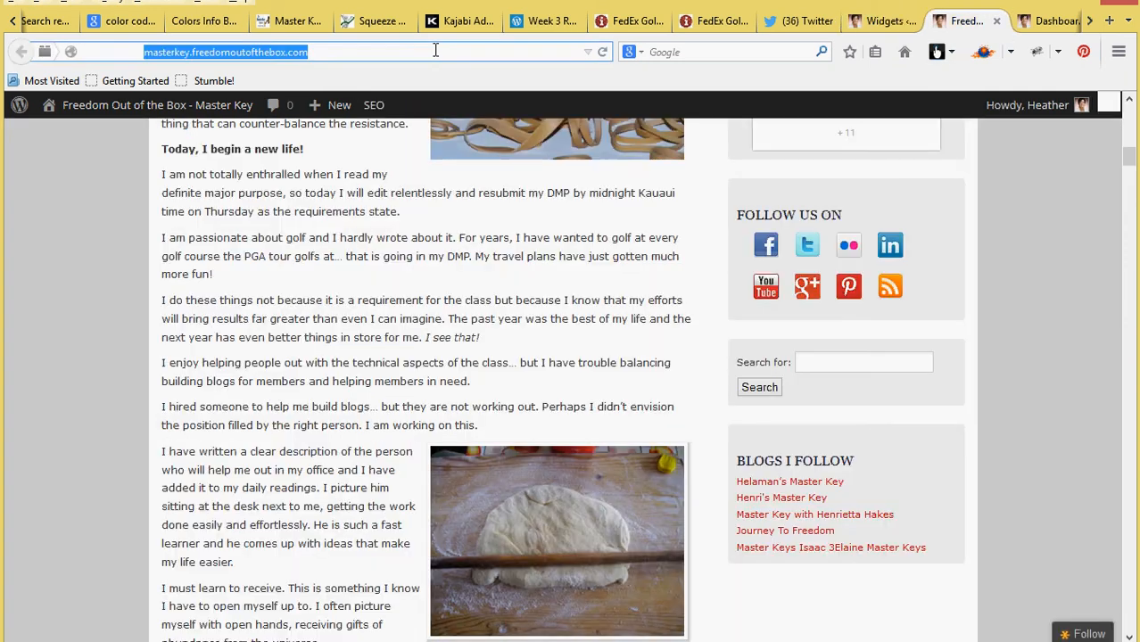
key("Return")
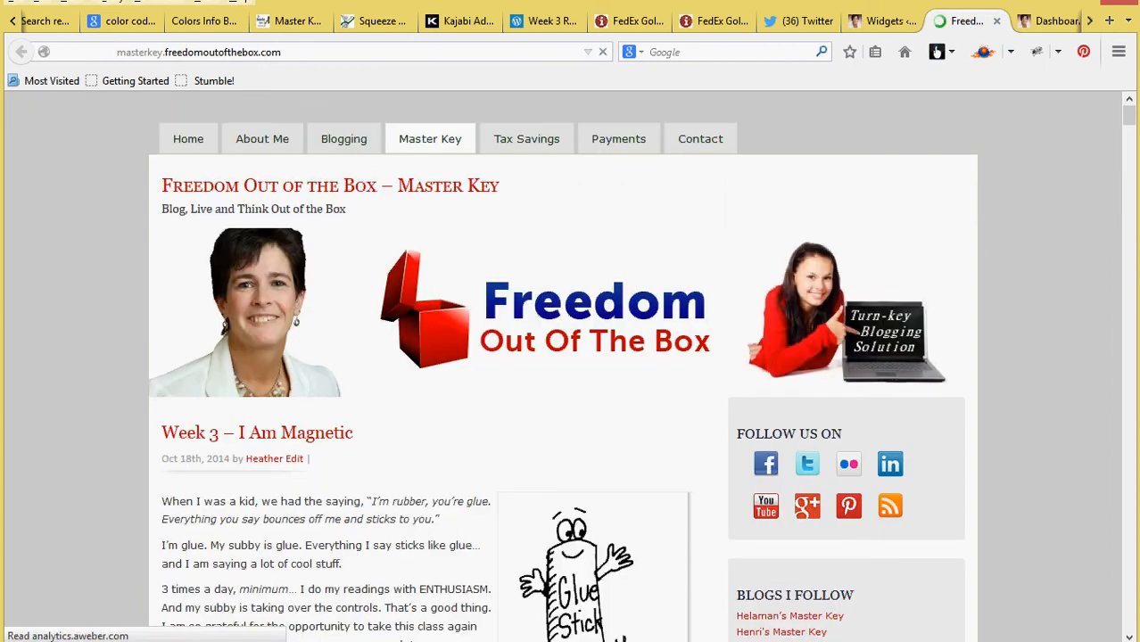
left_click(1129, 382)
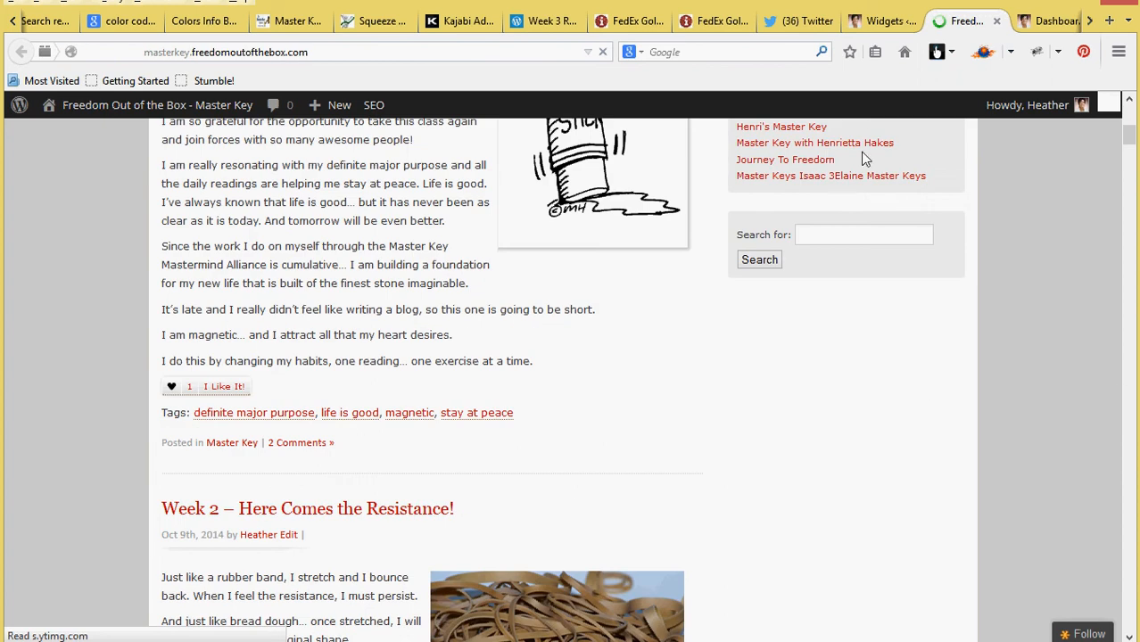
left_click(1129, 103)
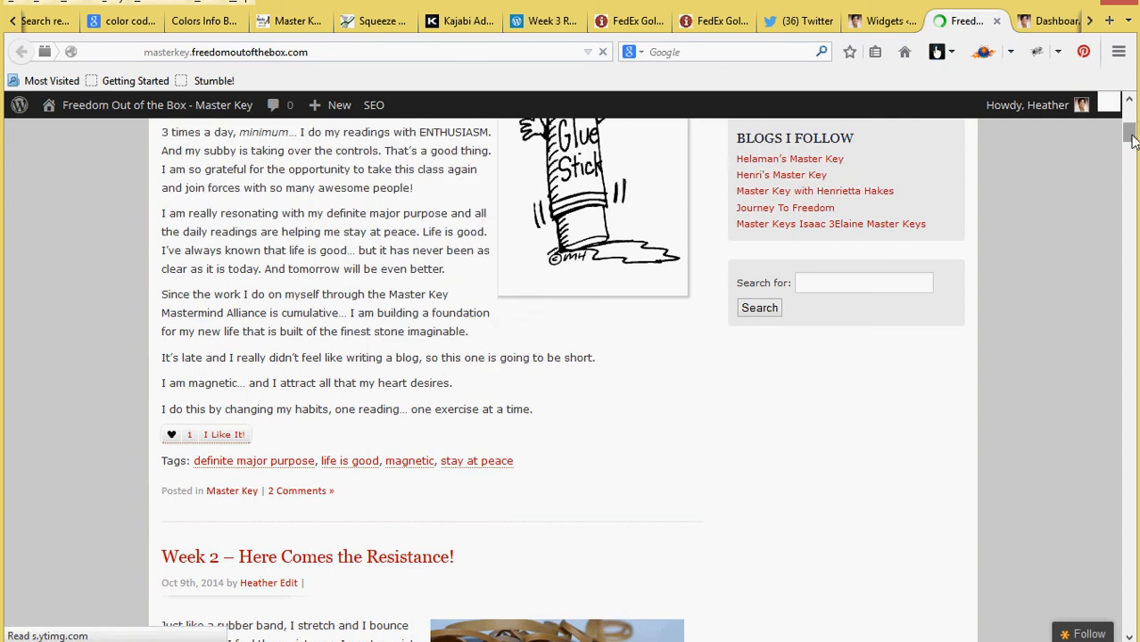
left_click_drag(1133, 138, 1129, 111)
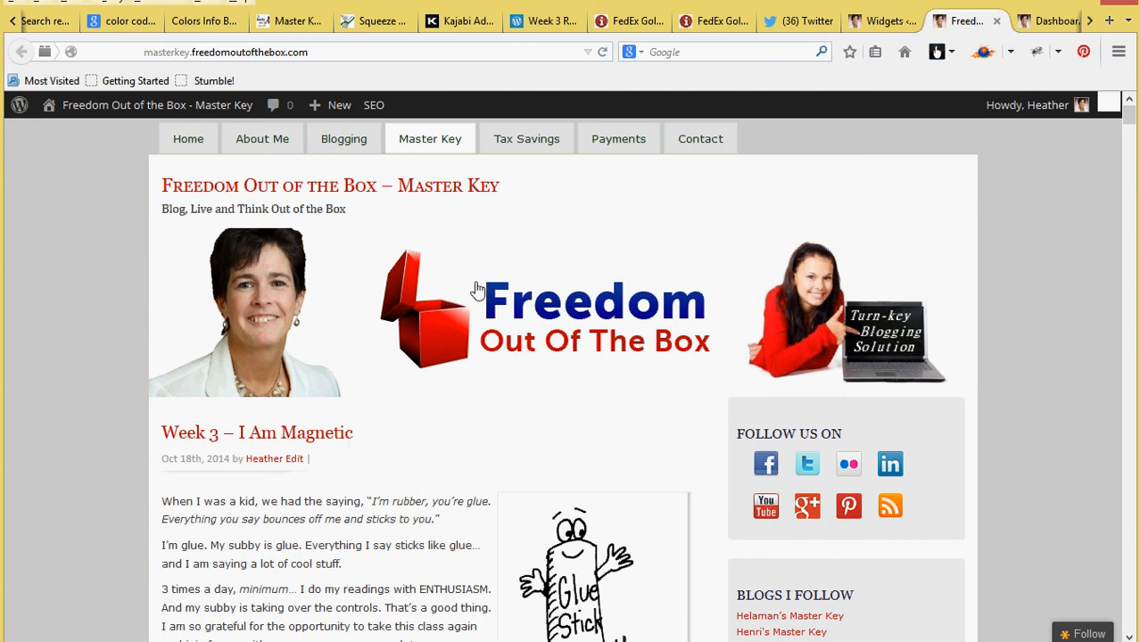
left_click(881, 25)
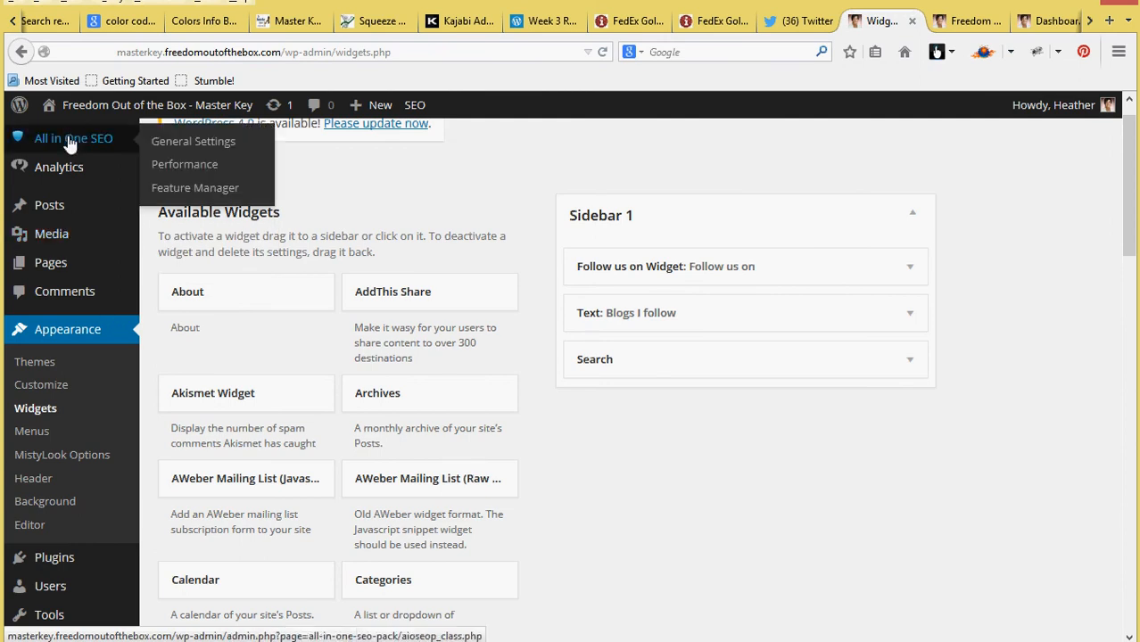
- Examine the link code stored in the Blogs I follow Text widget, and compare it with the list on the blog's front page
mouse_move(76, 602)
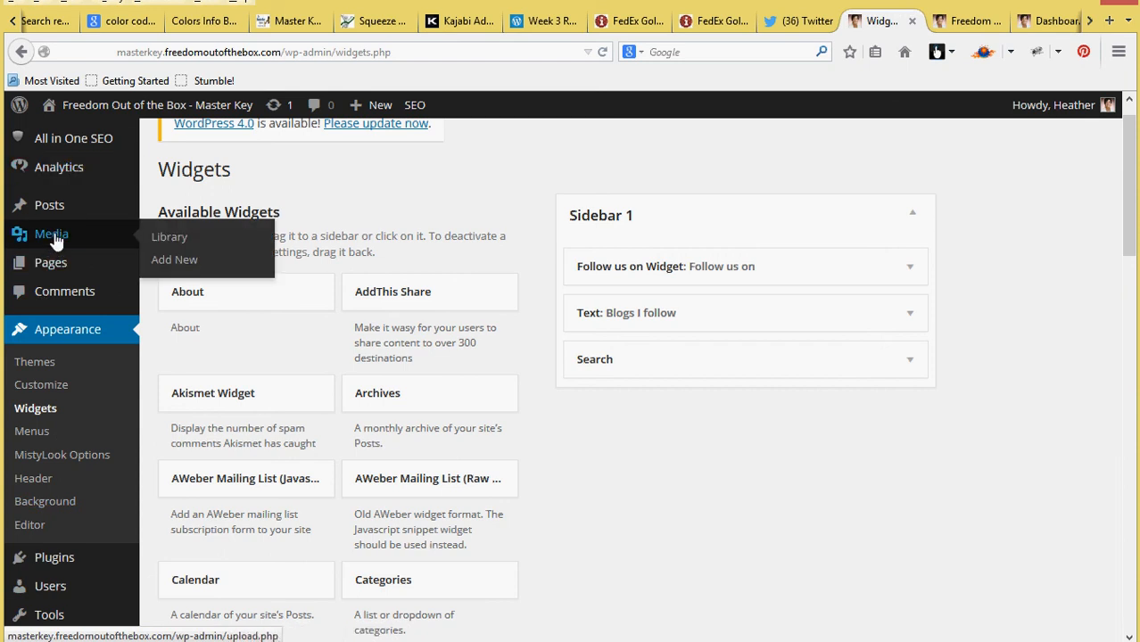
mouse_move(55, 269)
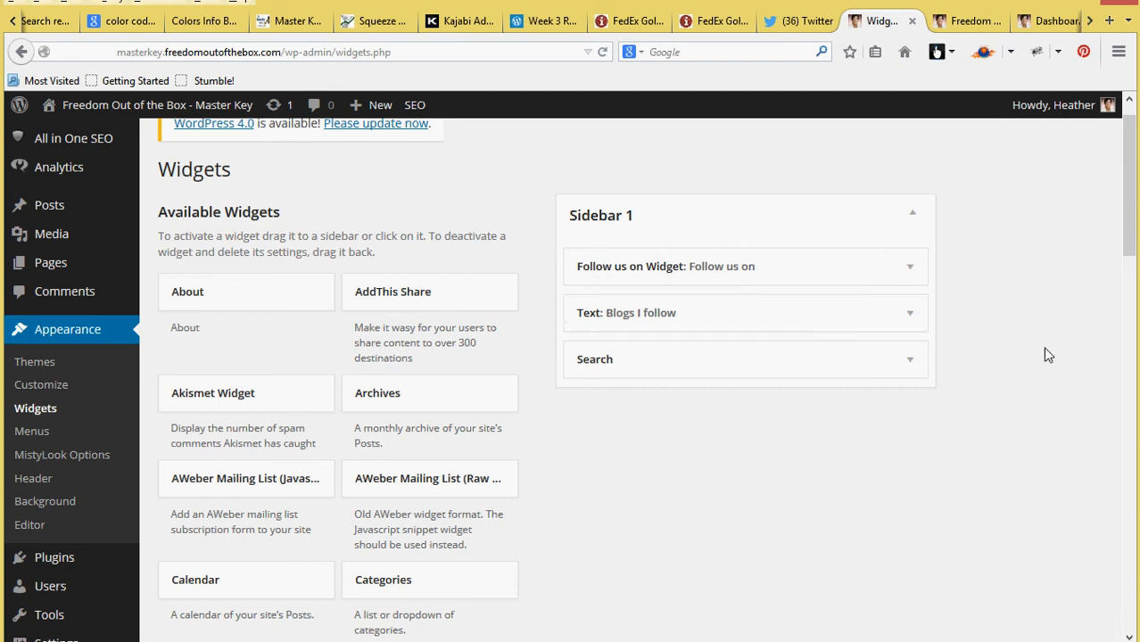
left_click(908, 313)
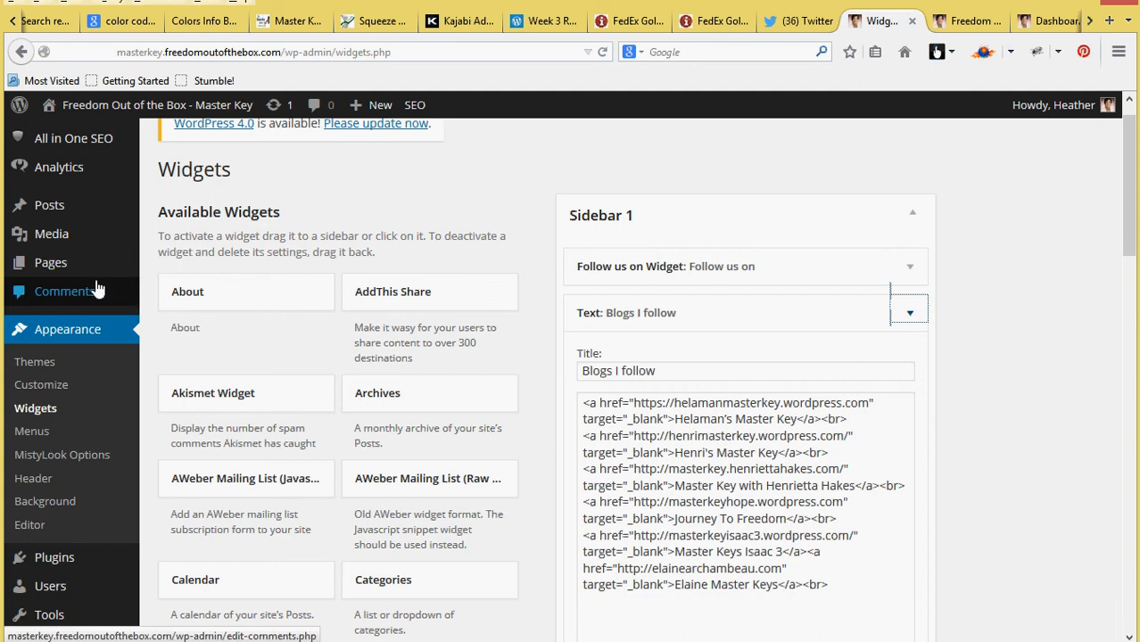
left_click(951, 28)
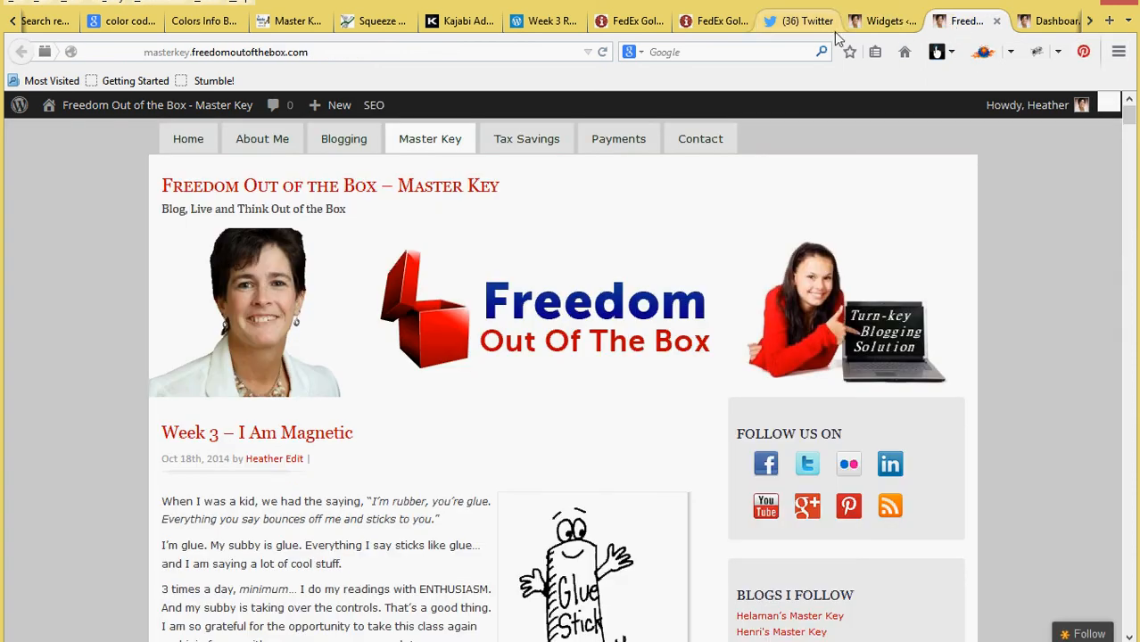
left_click(887, 21)
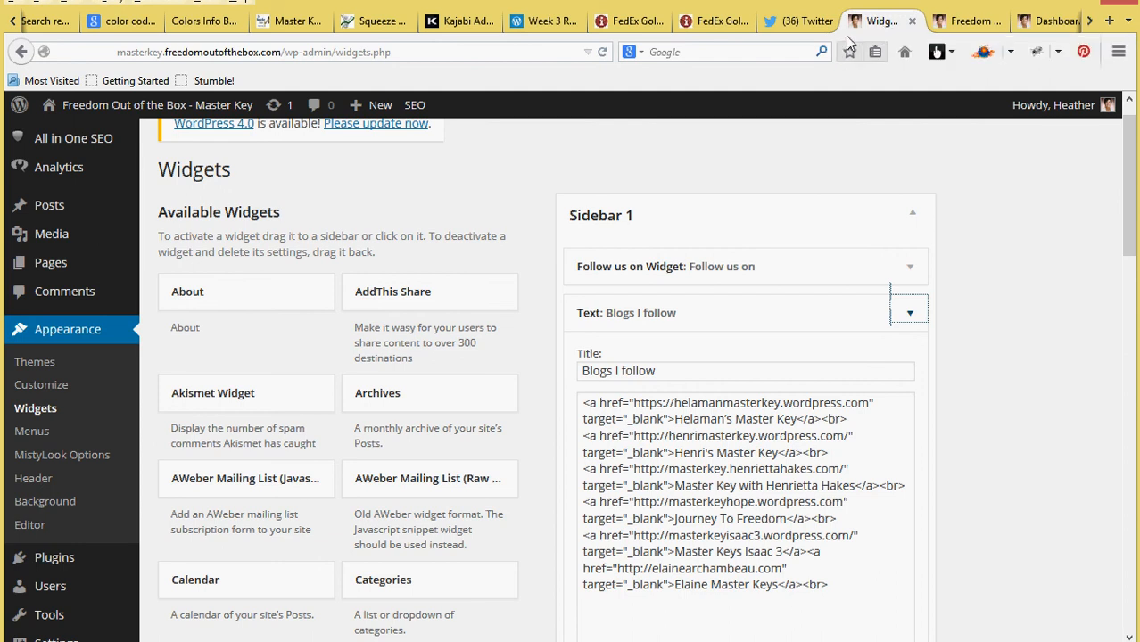
- Search the site's installed plugins for links
left_click(51, 556)
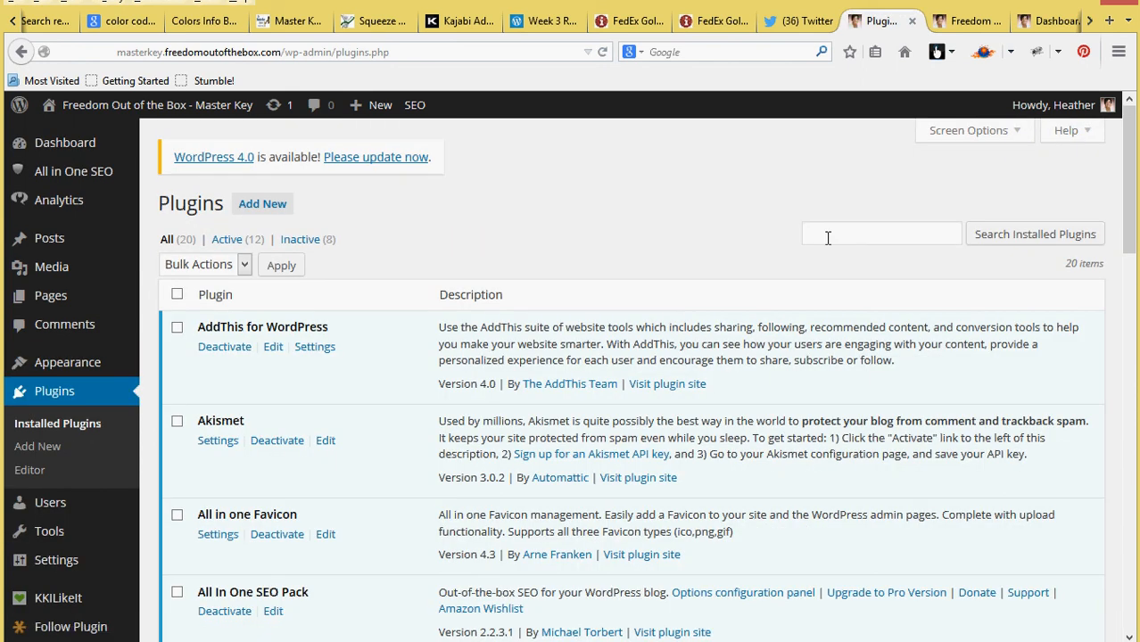
left_click(831, 235)
type("links")
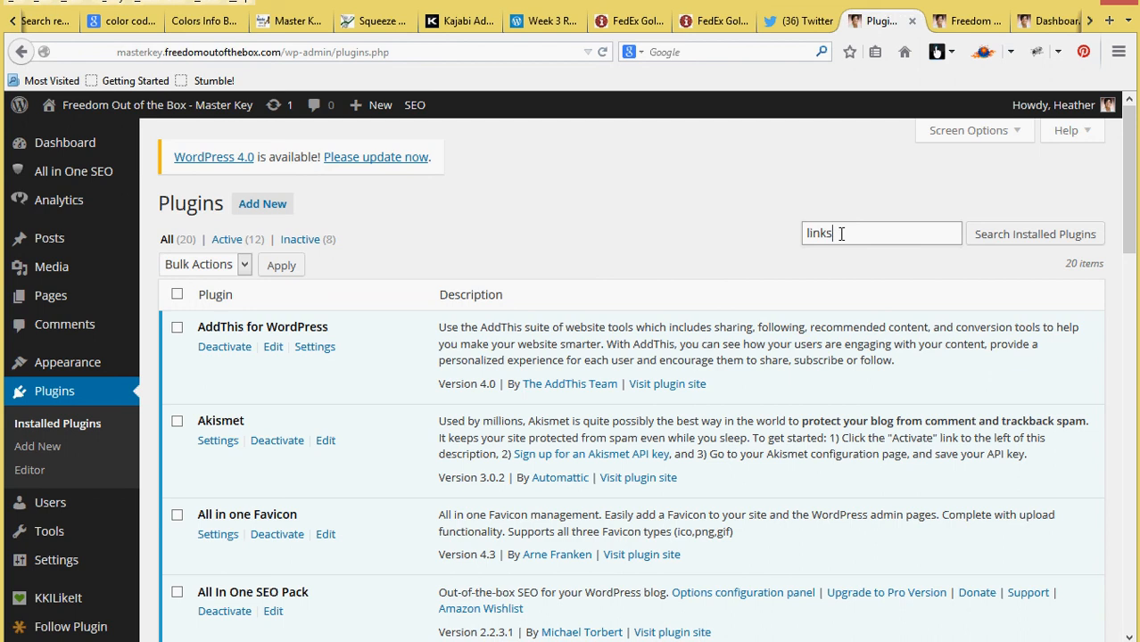
key("Return")
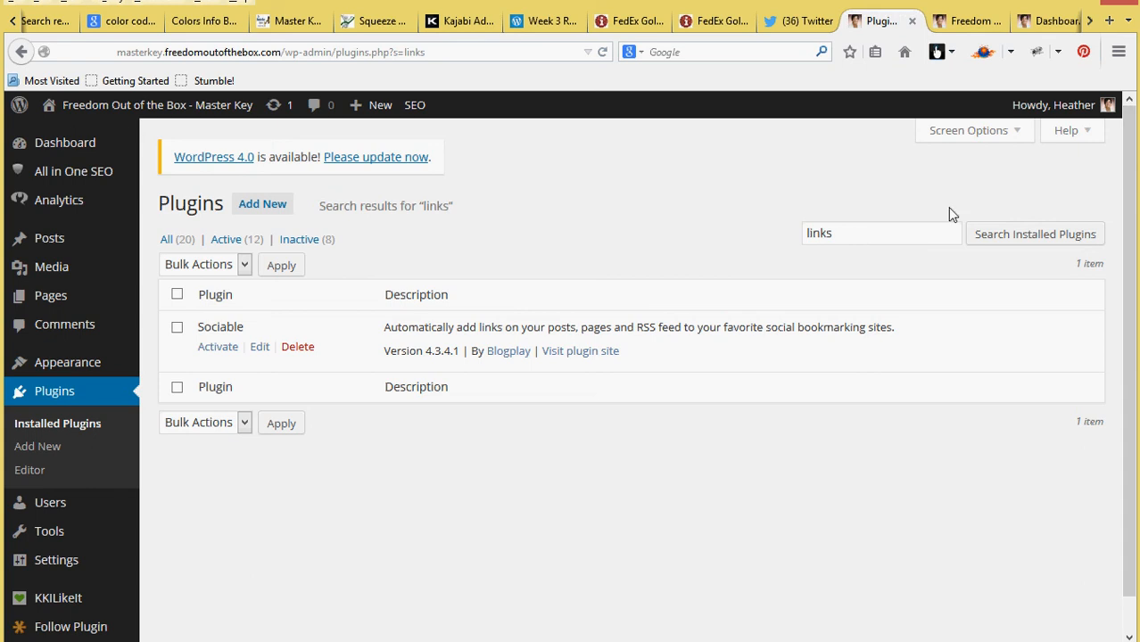
- Start adding a new plugin and search the plugin directory for links
left_click(257, 205)
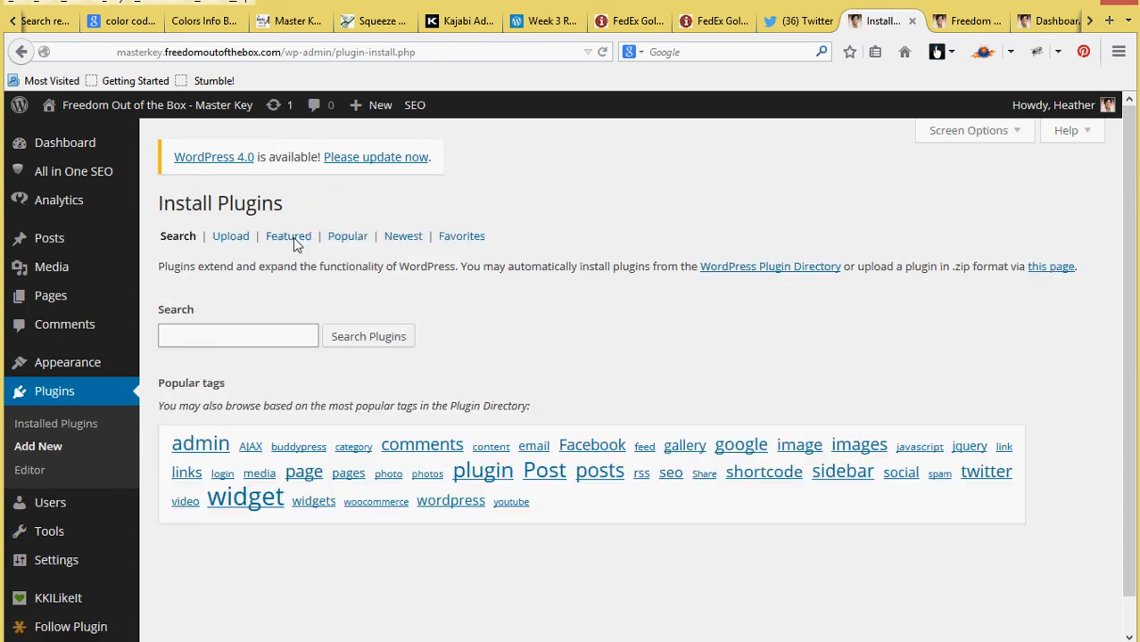
left_click(257, 336)
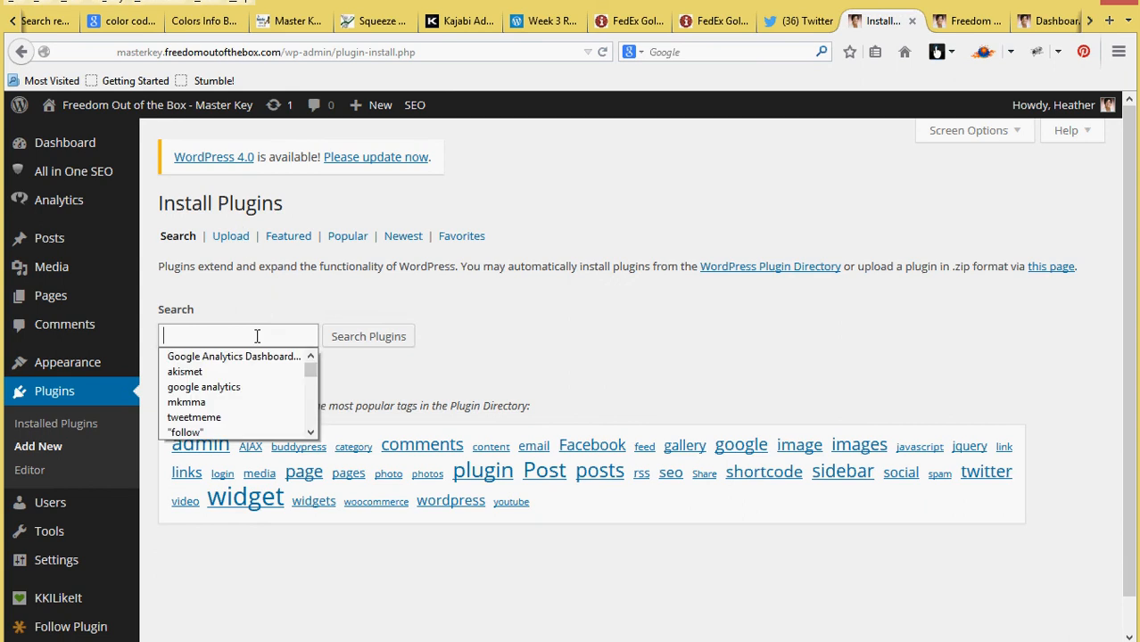
type("lin")
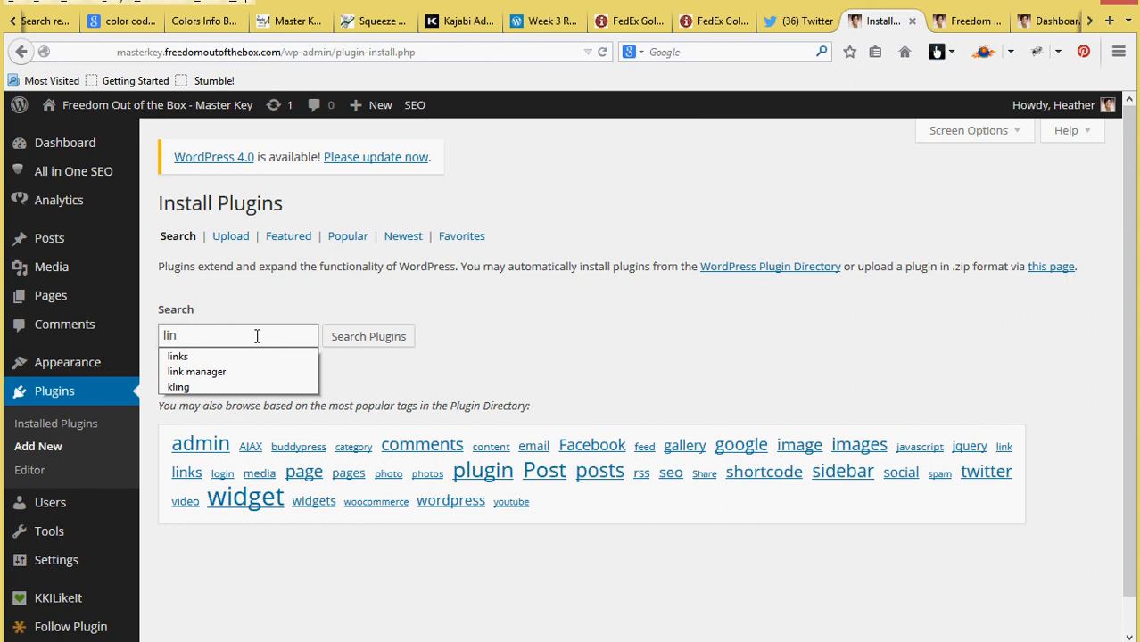
type("ks")
key("Return")
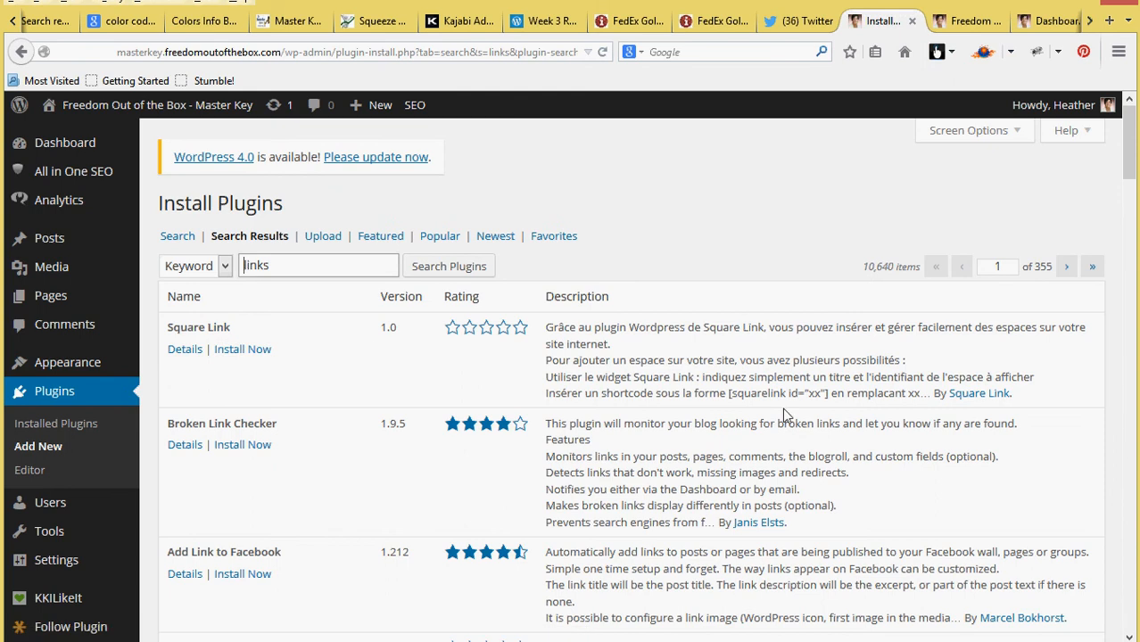
- Look through the links search results for every mention of manager, and return to the start of the list
scroll(1132, 537, "down", 12)
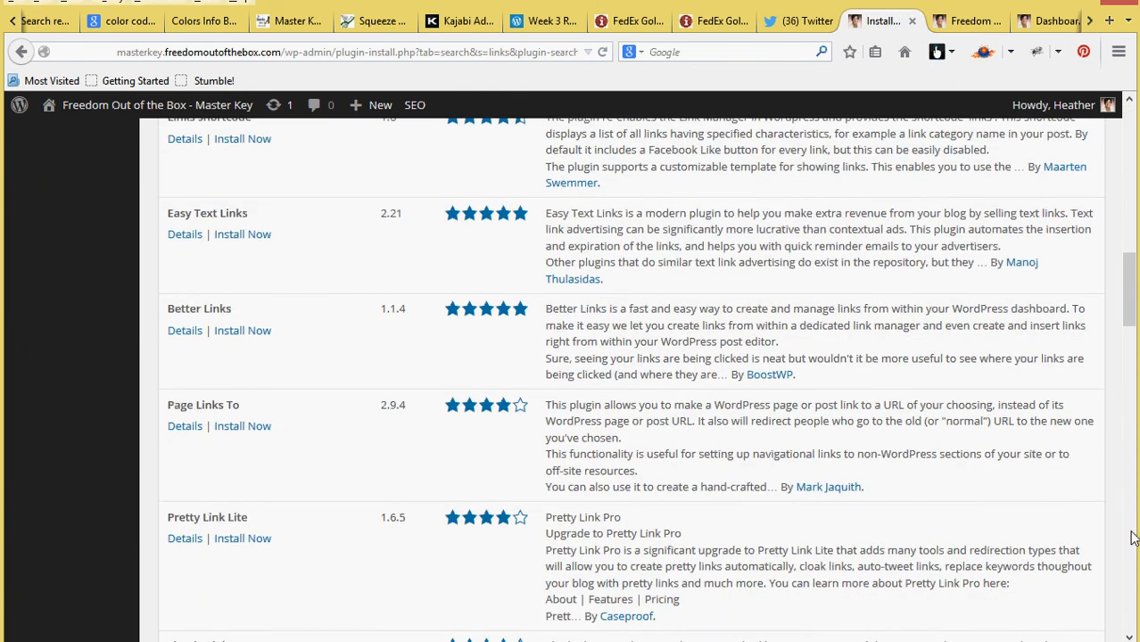
key("ctrl+f")
type("man")
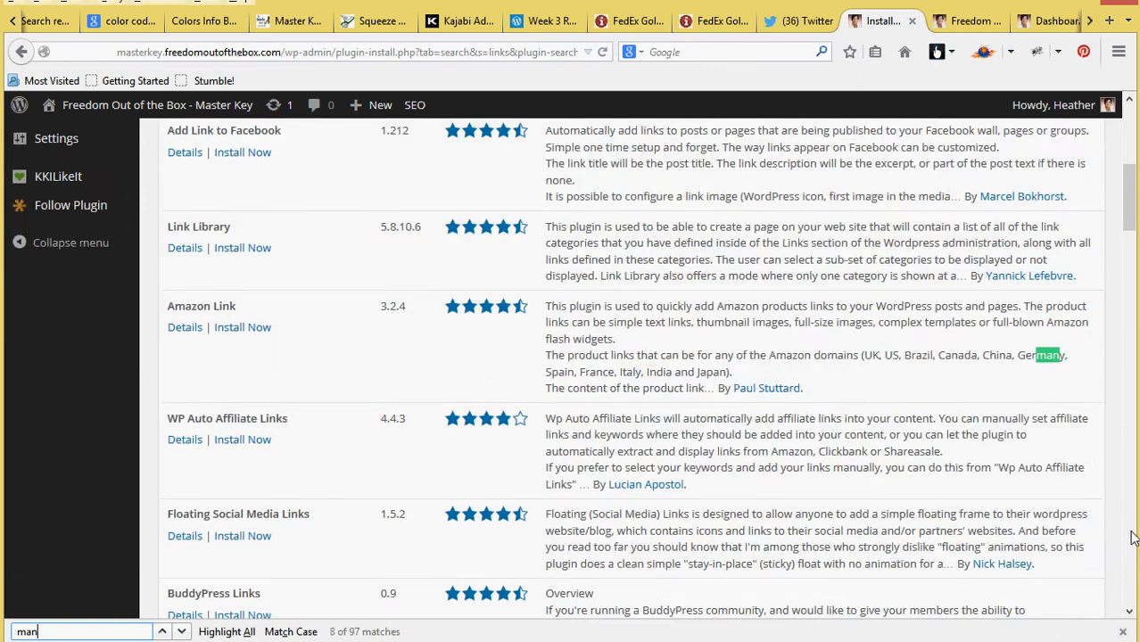
type("ager")
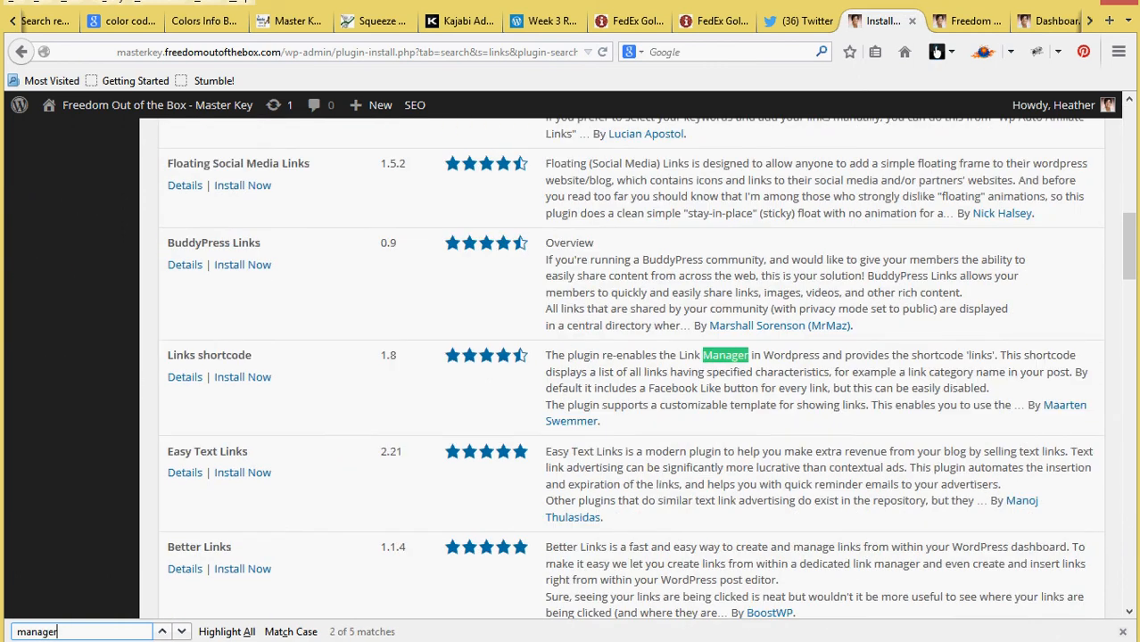
left_click(183, 633)
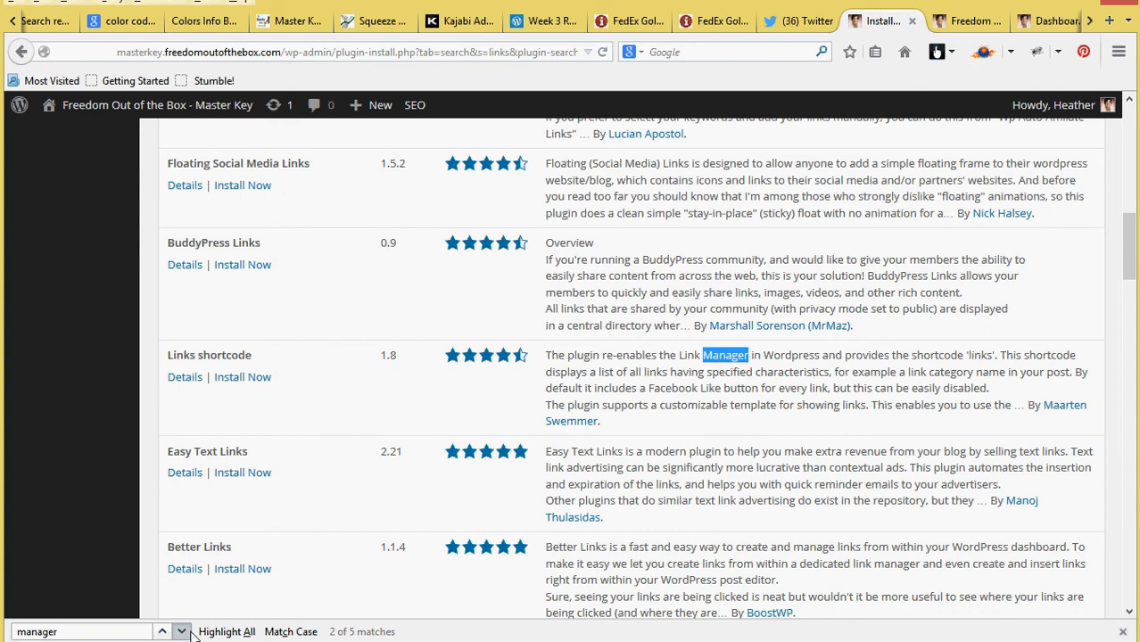
left_click(183, 633)
left_click(183, 633)
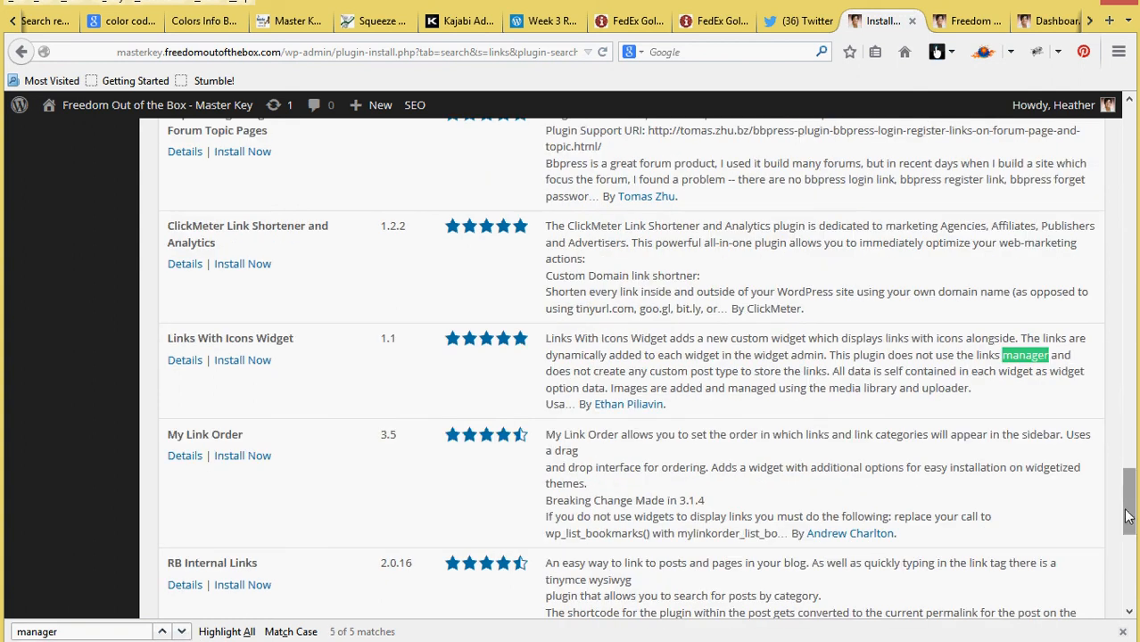
left_click_drag(1126, 515, 1128, 133)
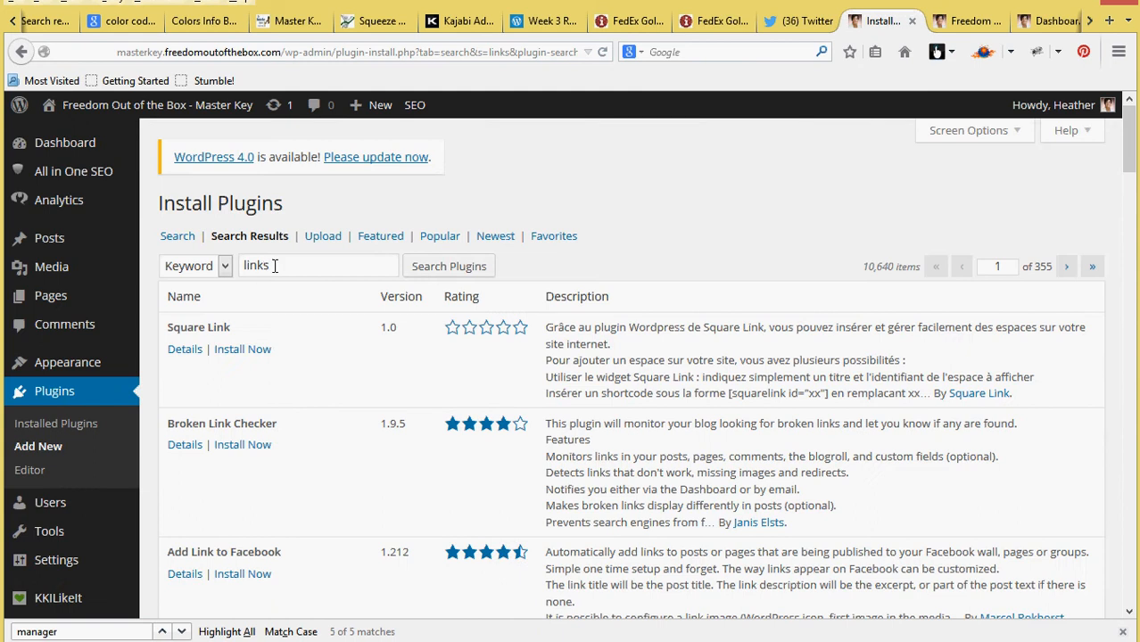
- Search the plugin directory for link manager, and install and activate the Link Manager plugin by WordPress
left_click(322, 266)
key("BackSpace")
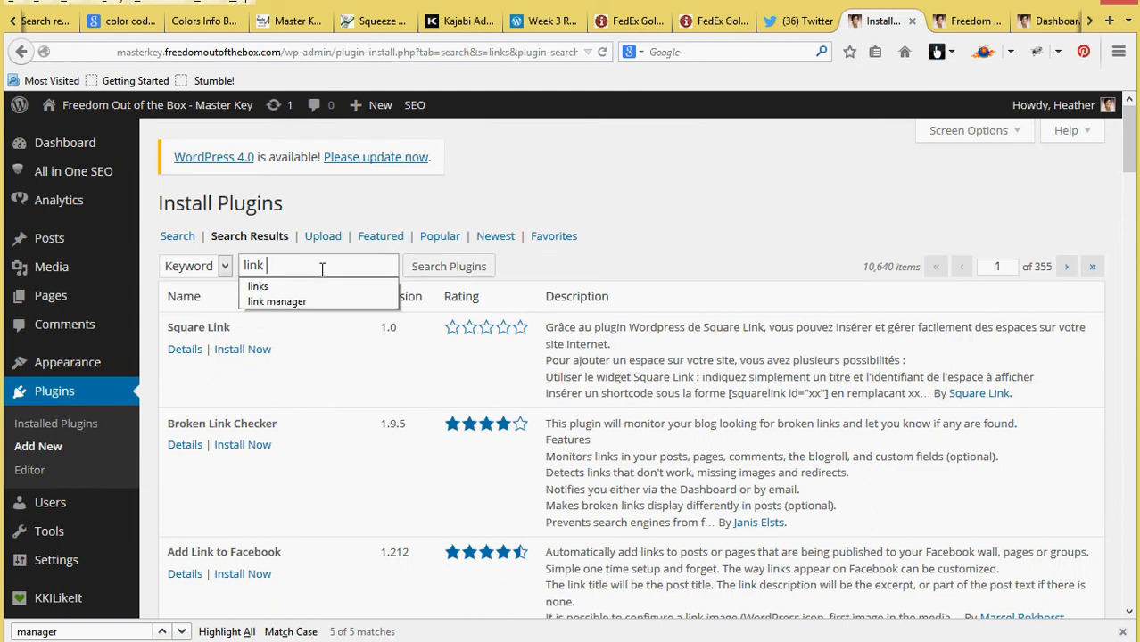
type("manager")
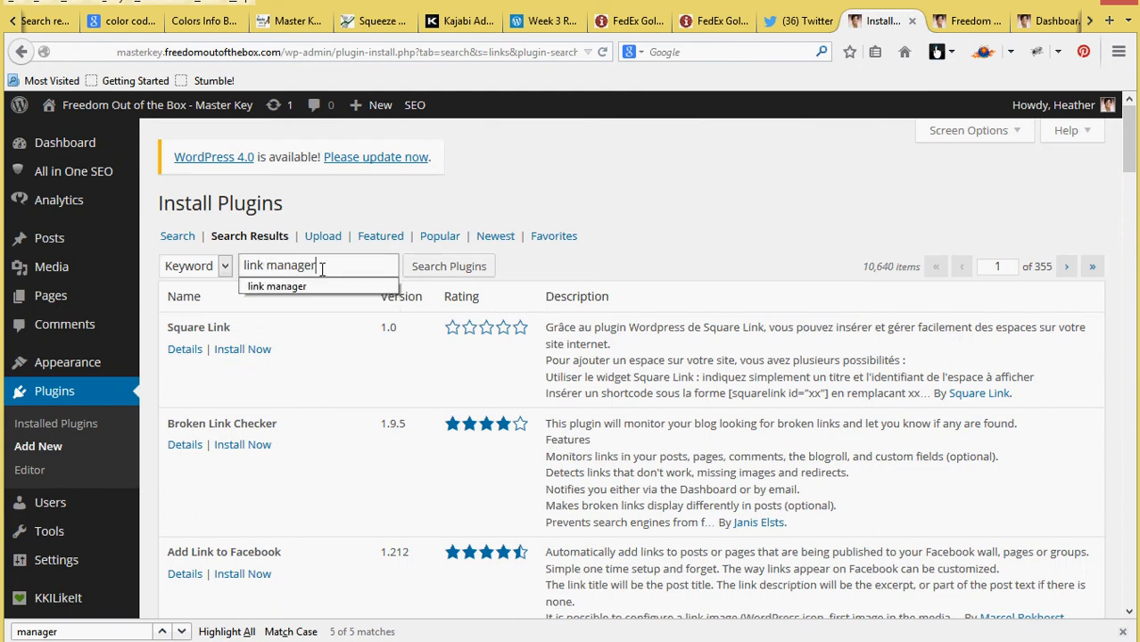
left_click(458, 274)
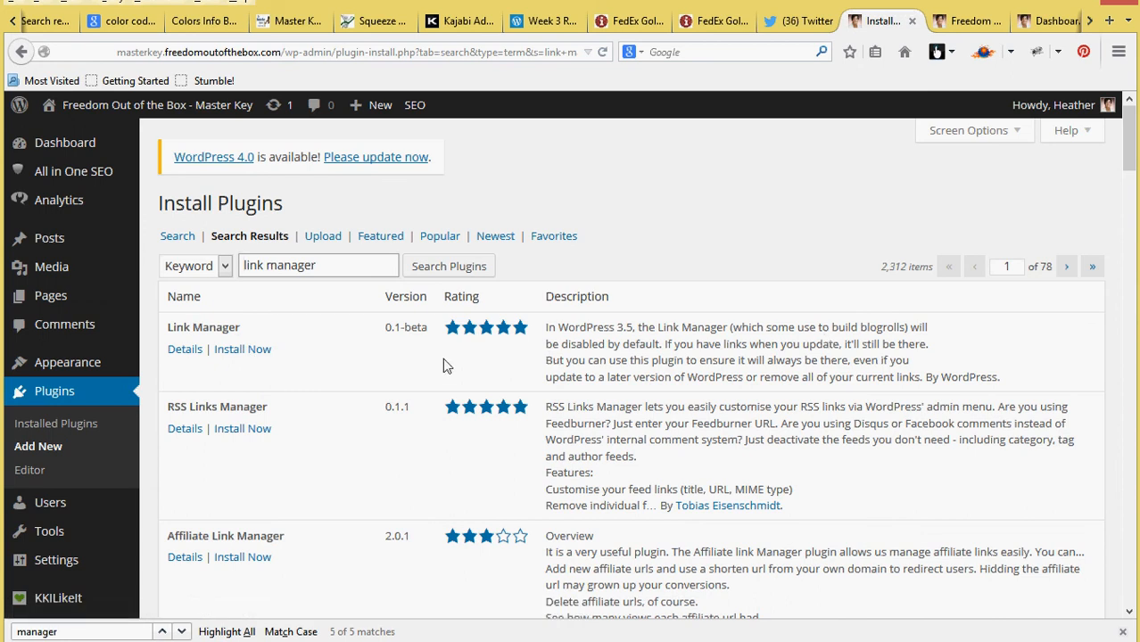
left_click(242, 348)
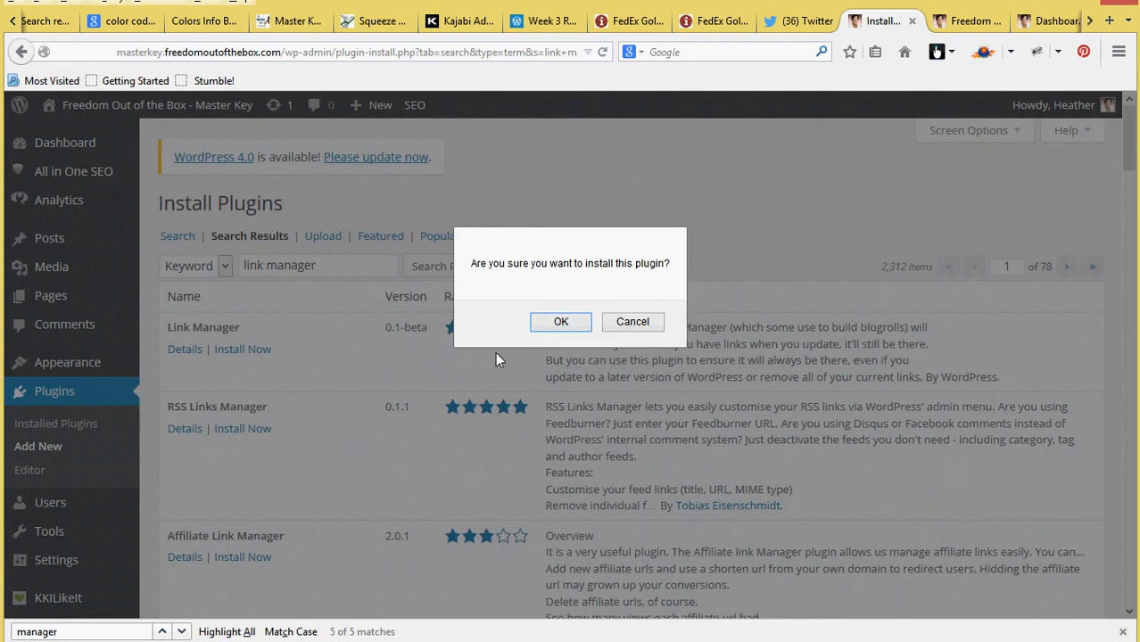
left_click(560, 323)
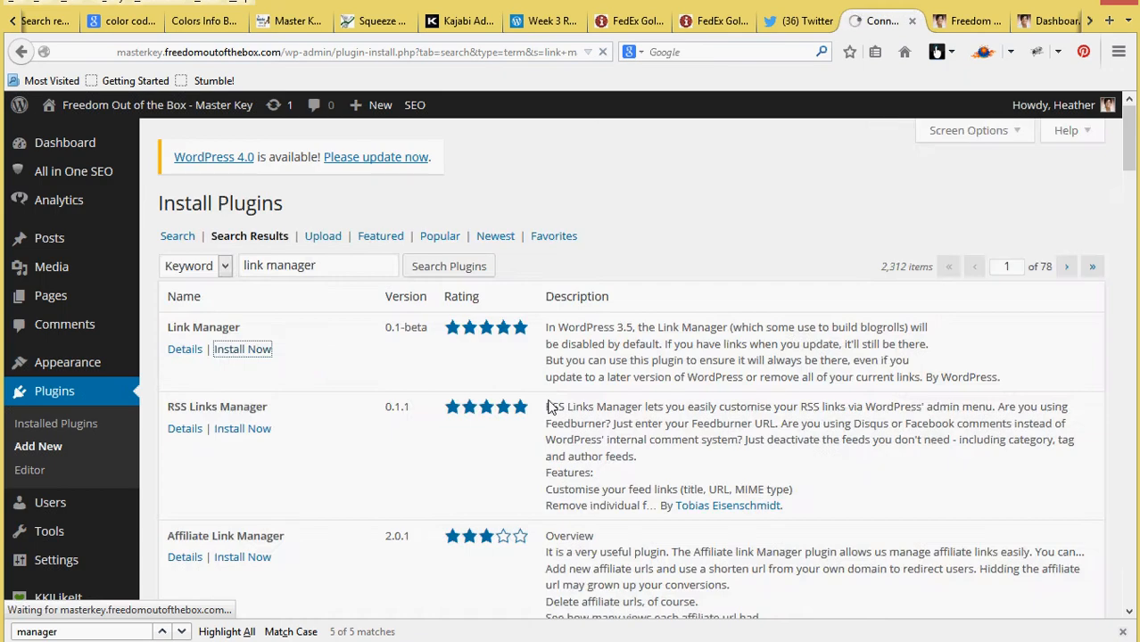
left_click(208, 355)
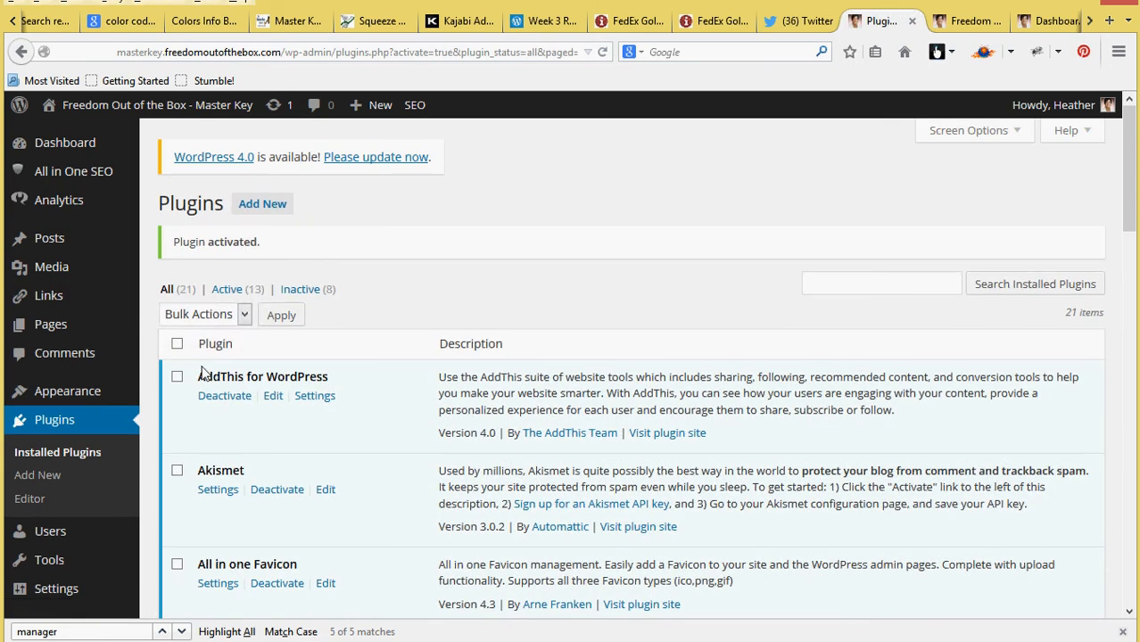
left_click(47, 298)
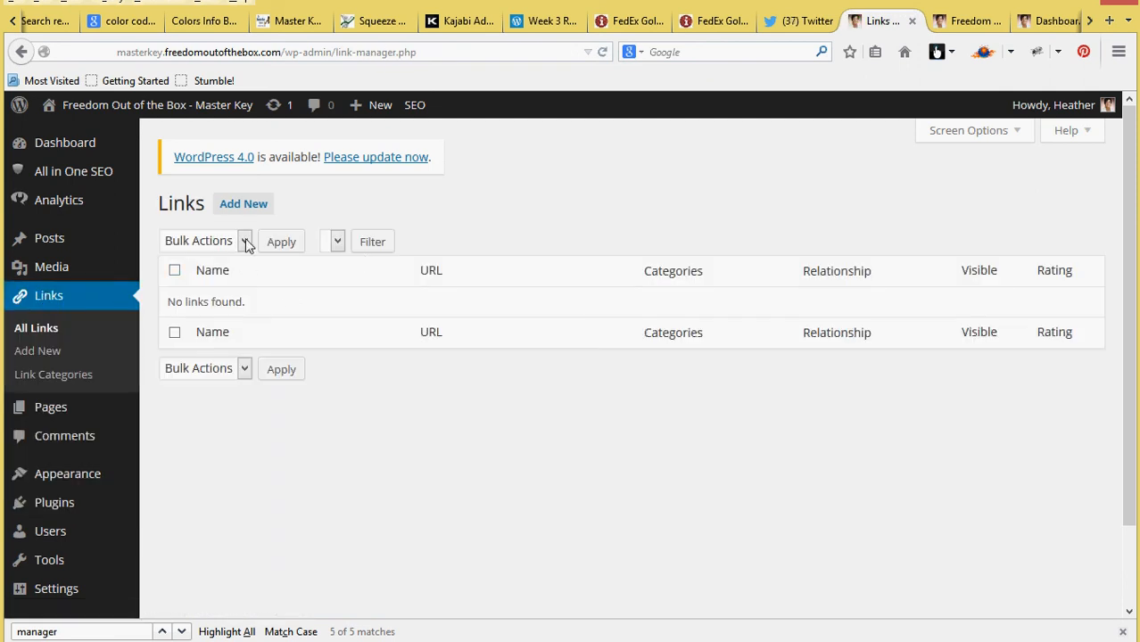
left_click(244, 206)
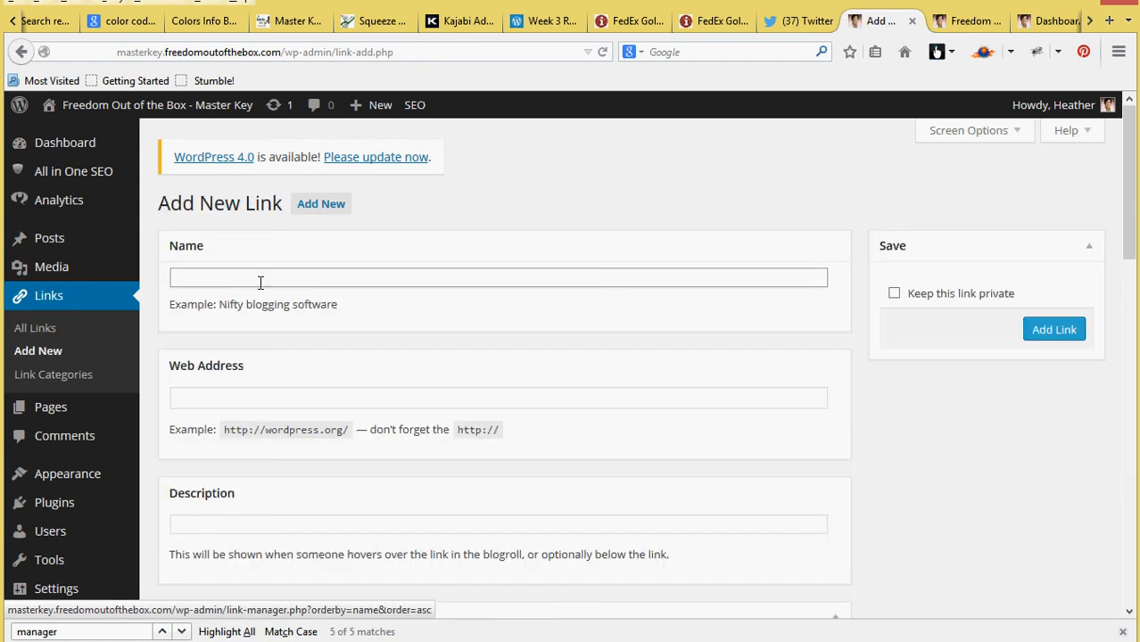
left_click(250, 276)
left_click(303, 408)
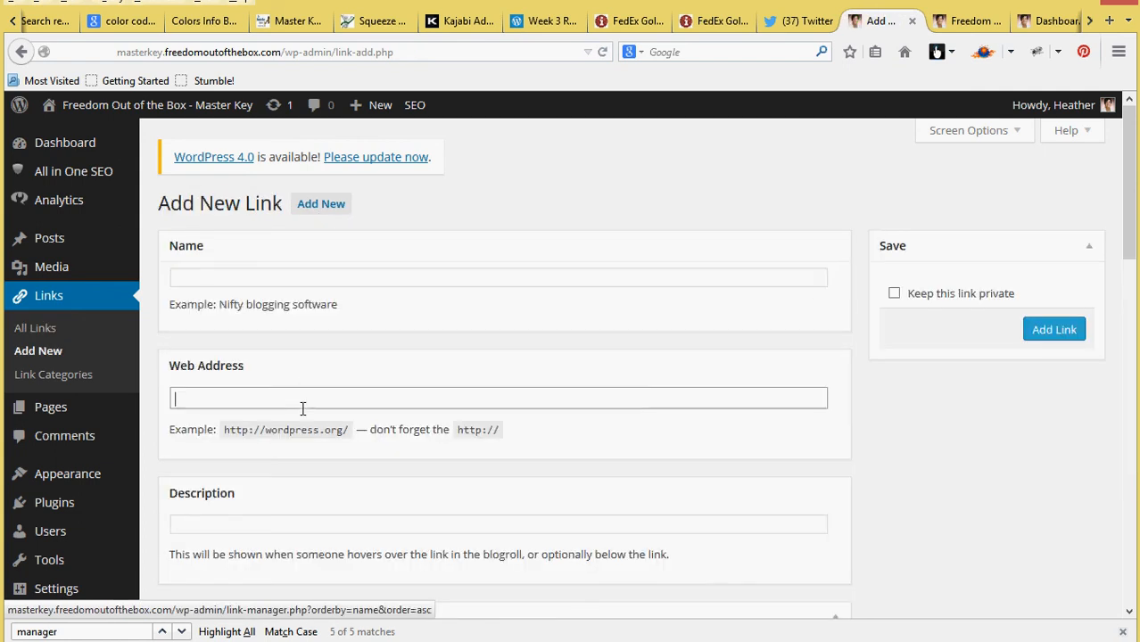
type("http://masterkey4u.com/news/")
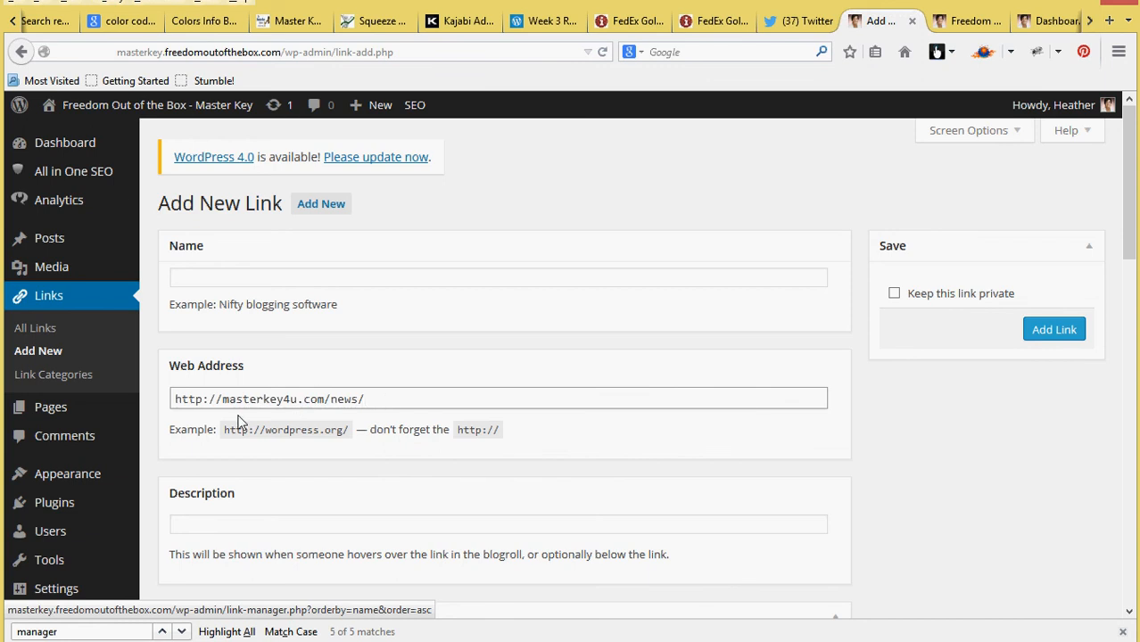
left_click(203, 275)
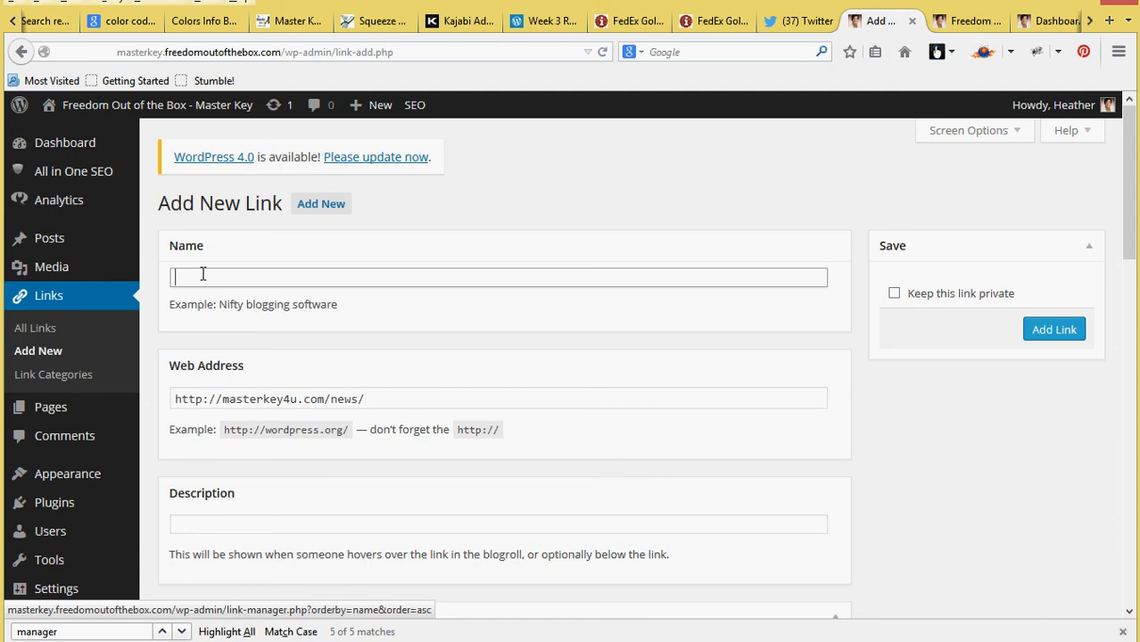
type("Chuck Bartok")
- Remove the trailing slash from the new link's web address
left_click_drag(1130, 179, 1122, 219)
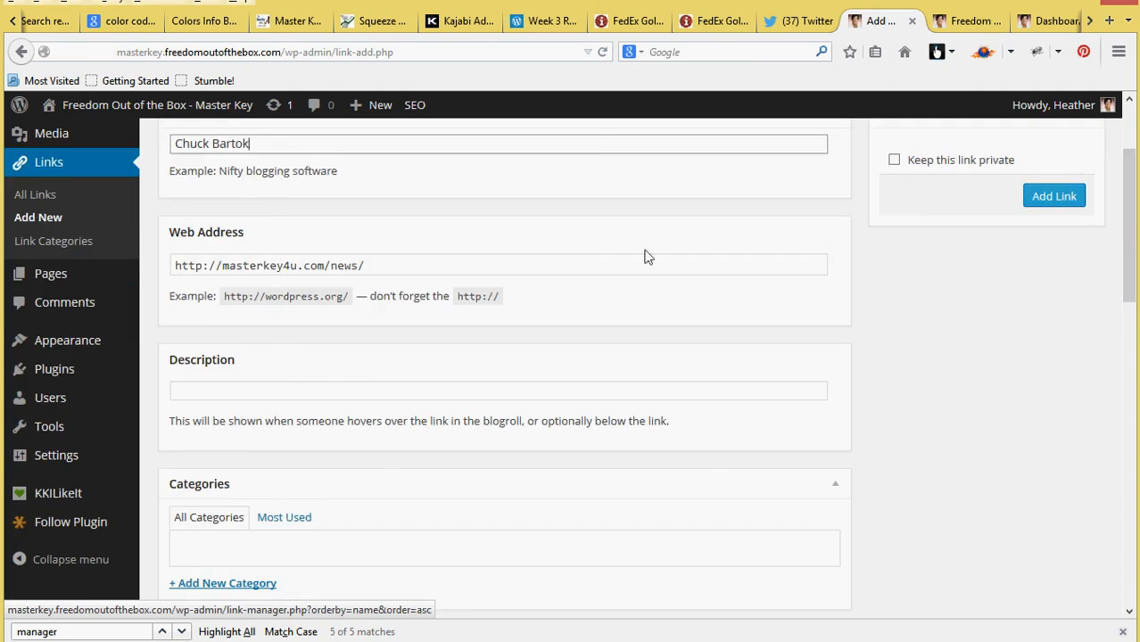
left_click(435, 265)
key("BackSpace")
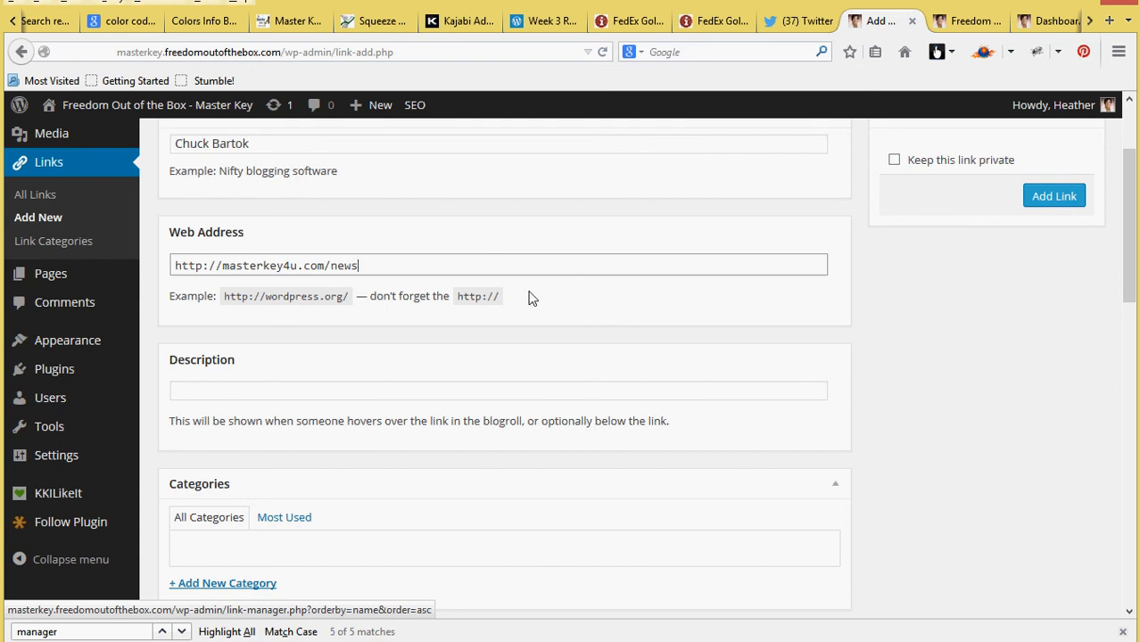
- Create the link category MKMMA Blogs I Follow and assign it to the new link
left_click_drag(1127, 251, 1127, 326)
left_click(239, 351)
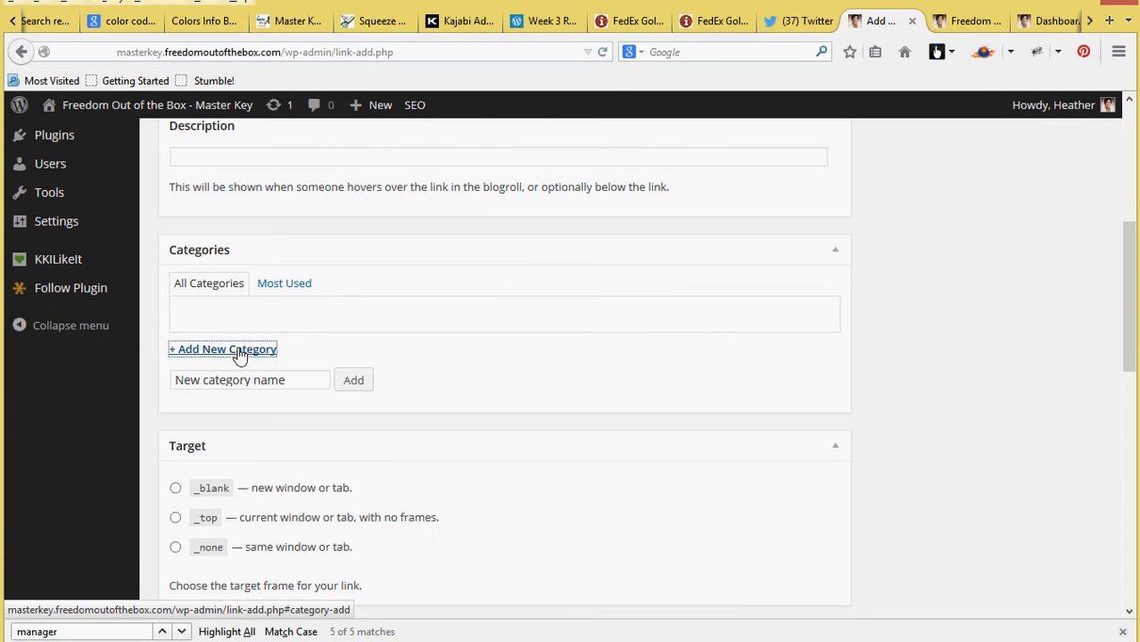
left_click(301, 381)
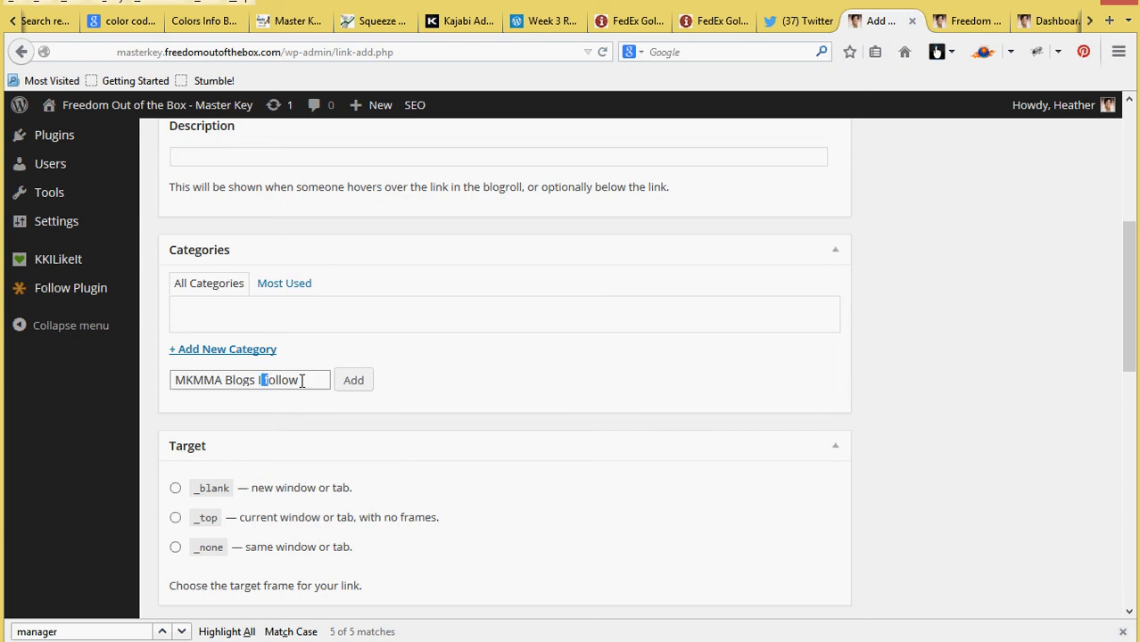
type("F")
left_click(352, 386)
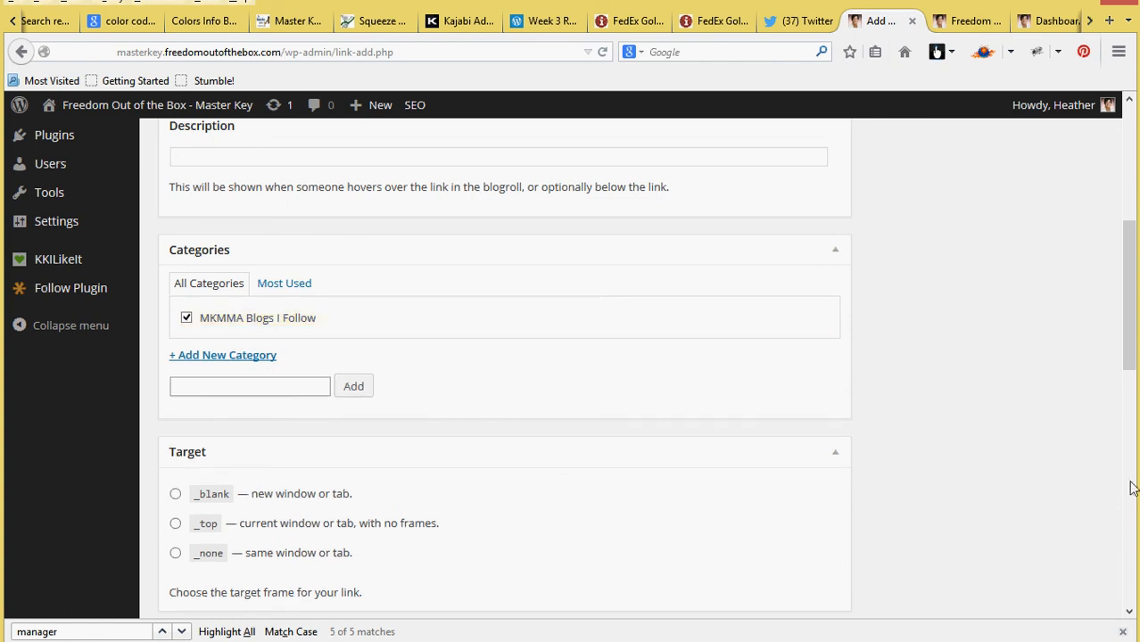
left_click(1129, 612)
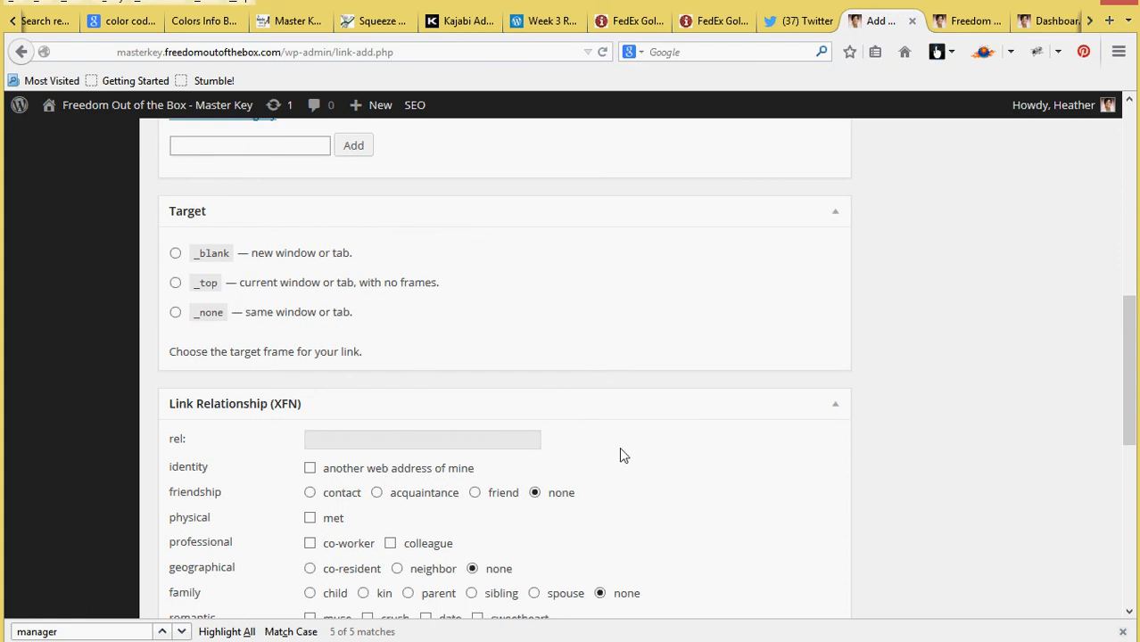
- Set the link's target to _blank and its friendship relationship to acquaintance, and add the link
left_click(176, 254)
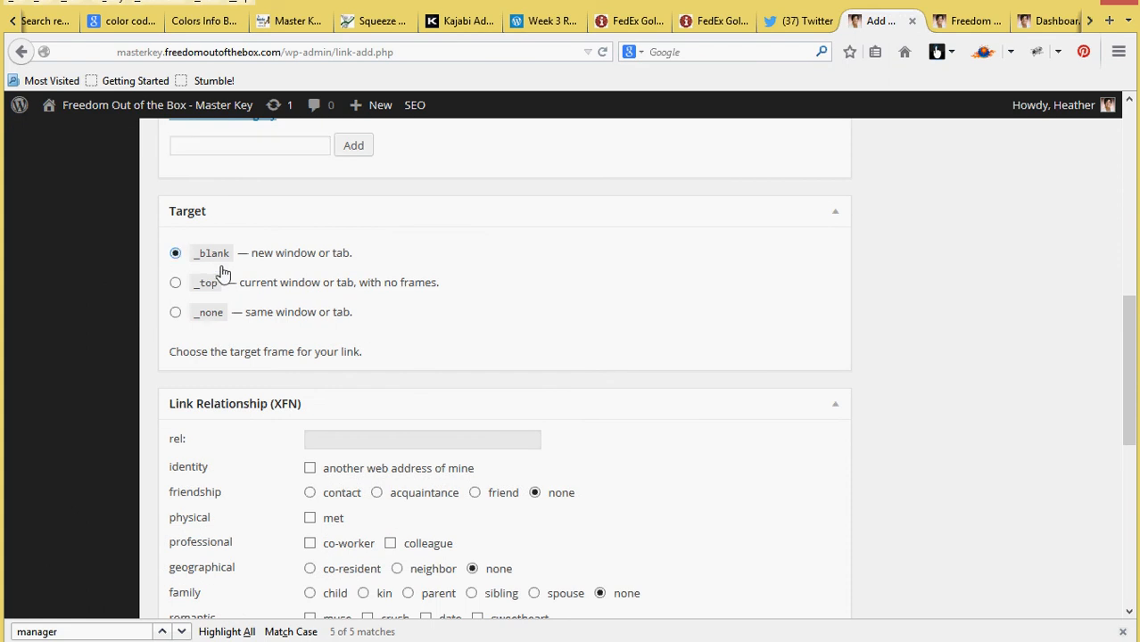
left_click(377, 494)
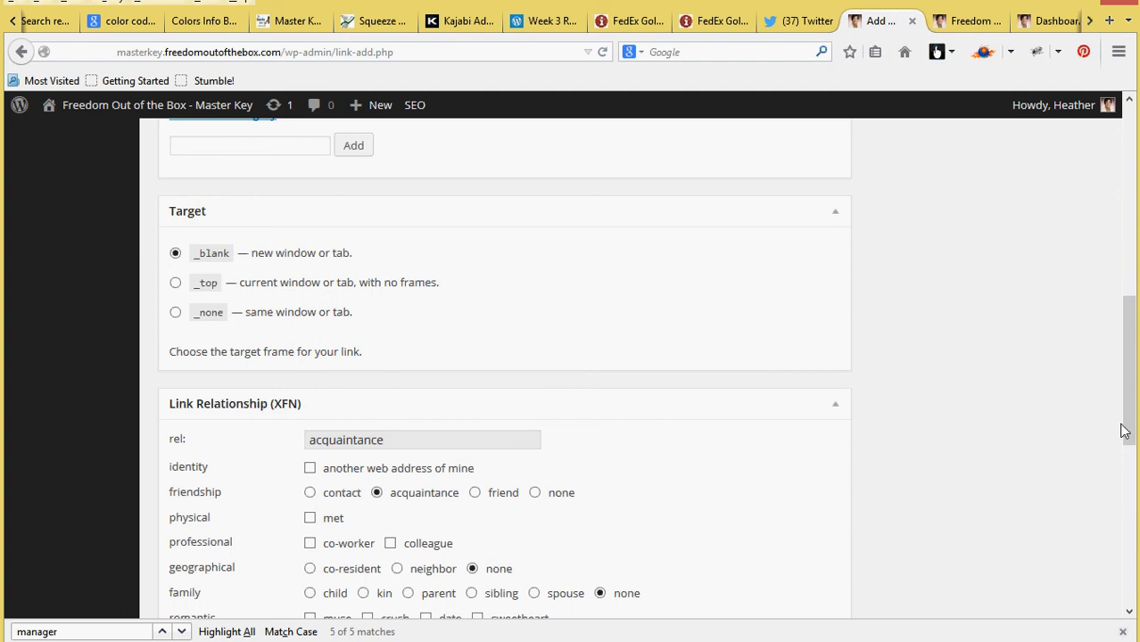
left_click_drag(1128, 435, 1109, 221)
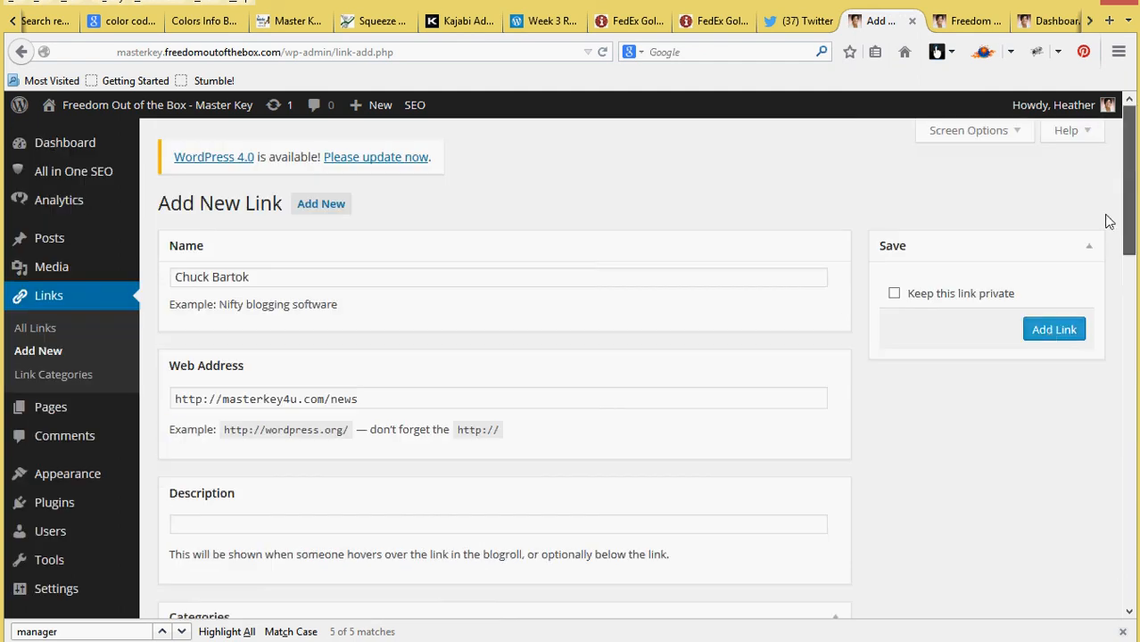
left_click(1061, 331)
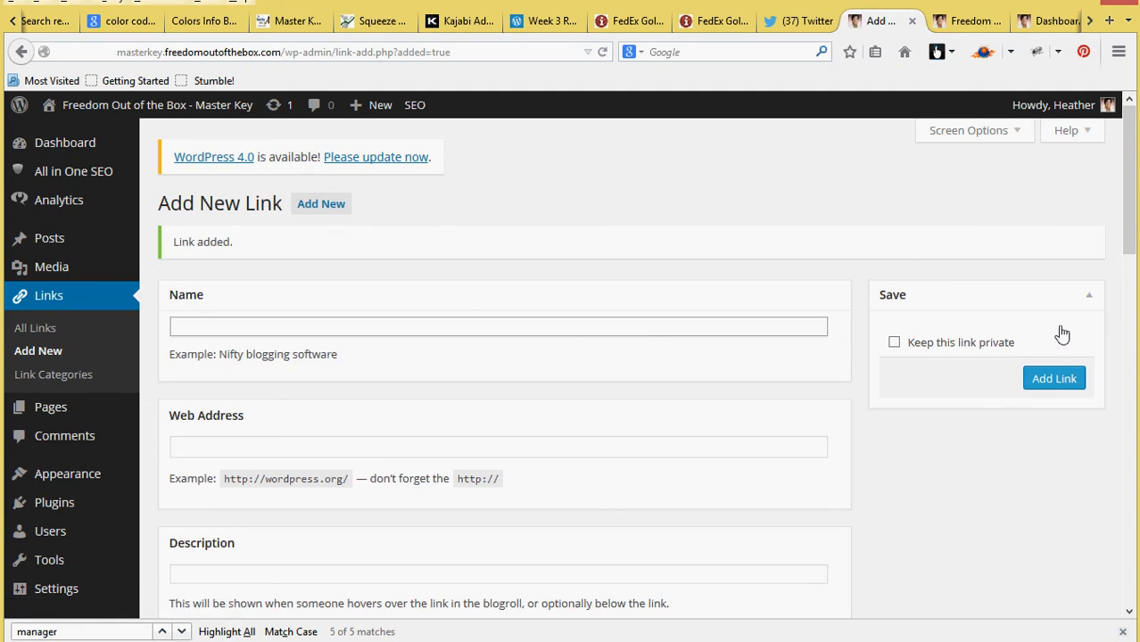
left_click(536, 27)
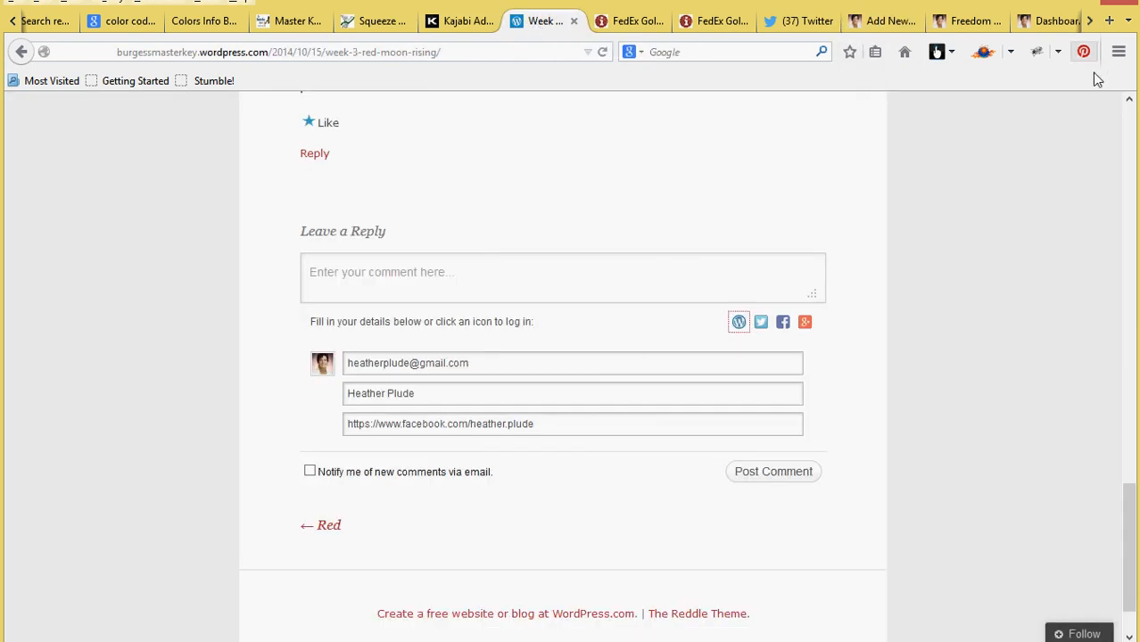
left_click(1128, 122)
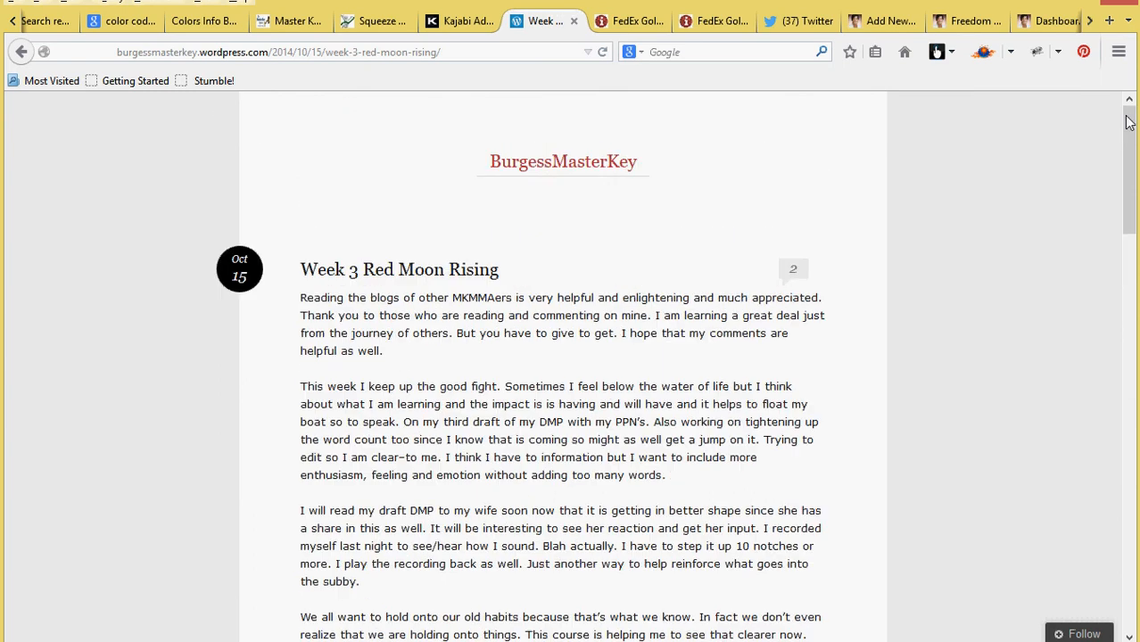
left_click(268, 51)
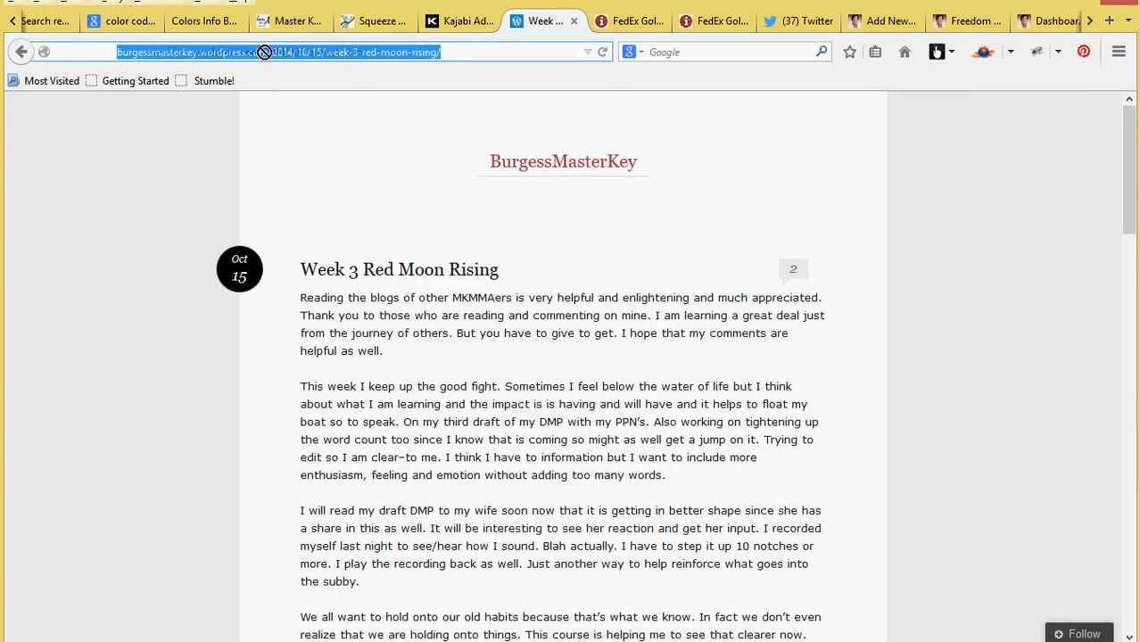
left_click(269, 51)
left_click_drag(268, 51, 94, 55)
key("ctrl+c")
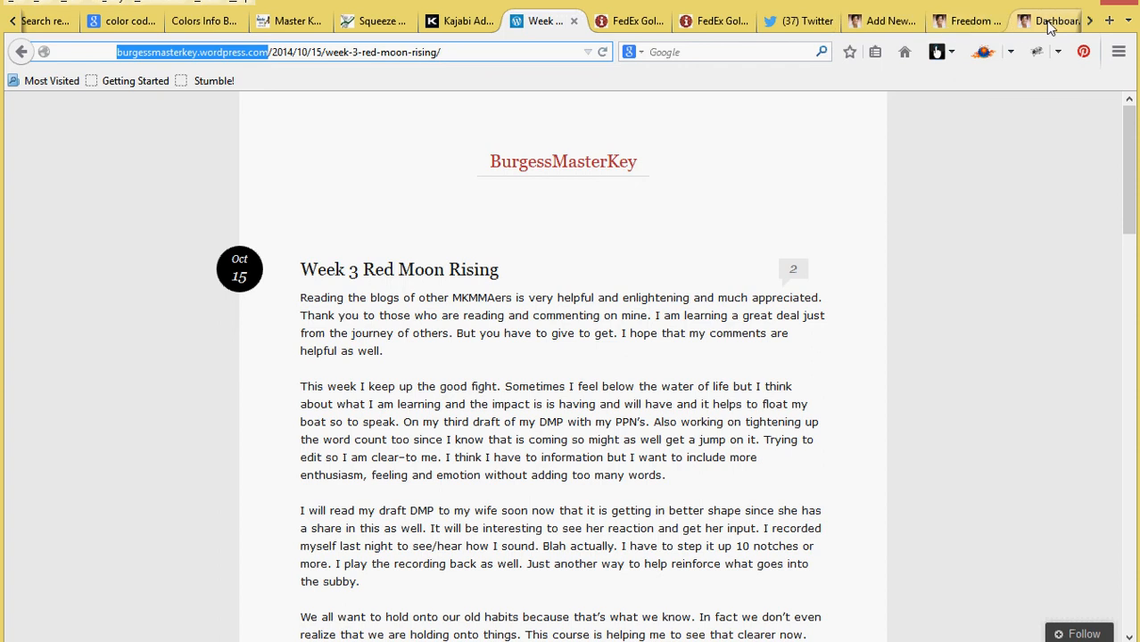
left_click(879, 21)
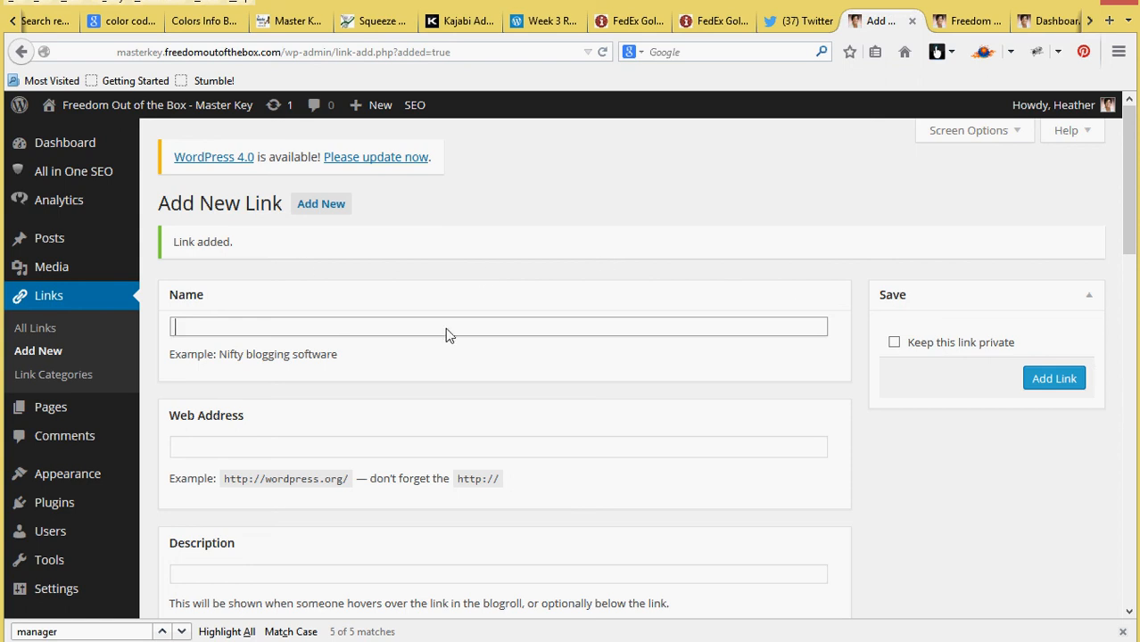
left_click(420, 453)
key("ctrl+v")
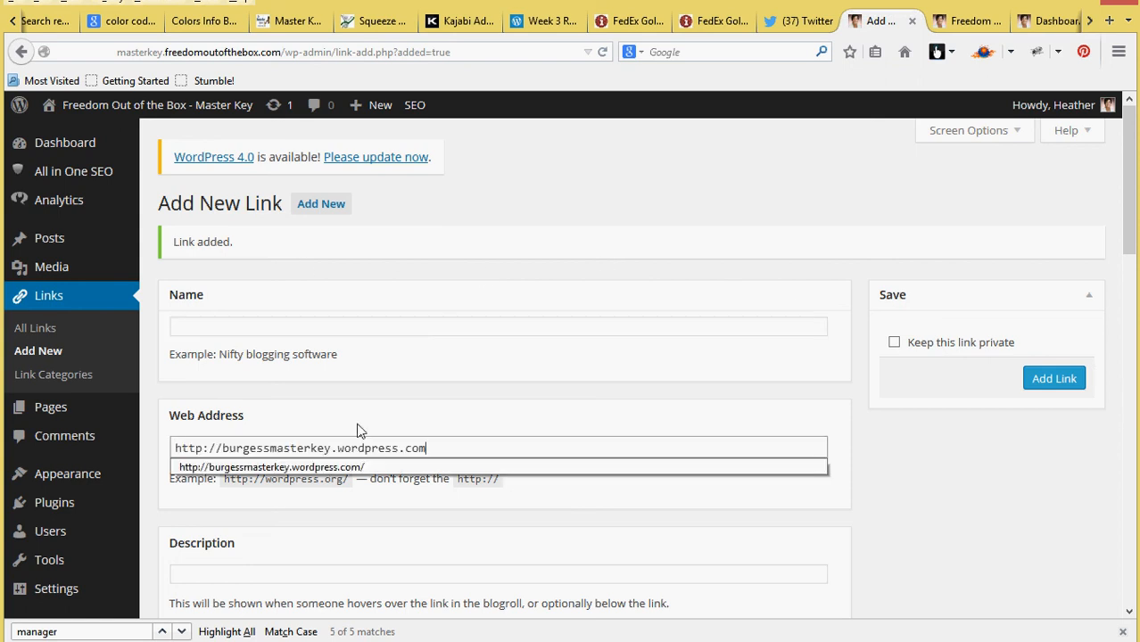
- Name the new link BurgessMasterKey, reusing the blog name from its web address
left_click(336, 324)
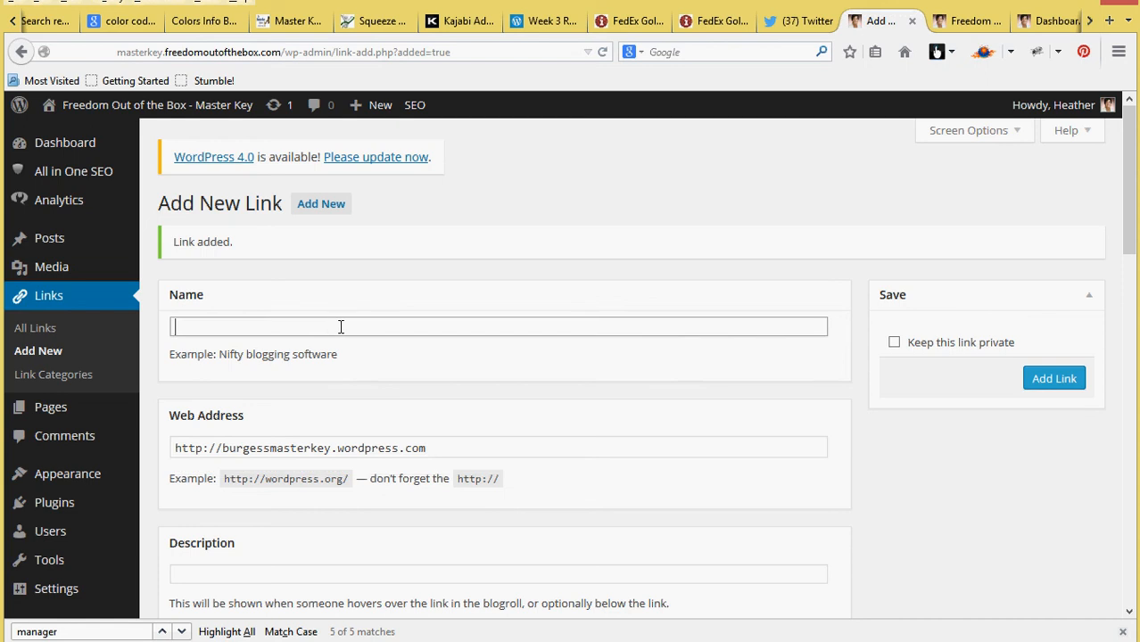
double_click(273, 449)
key("ctrl+c")
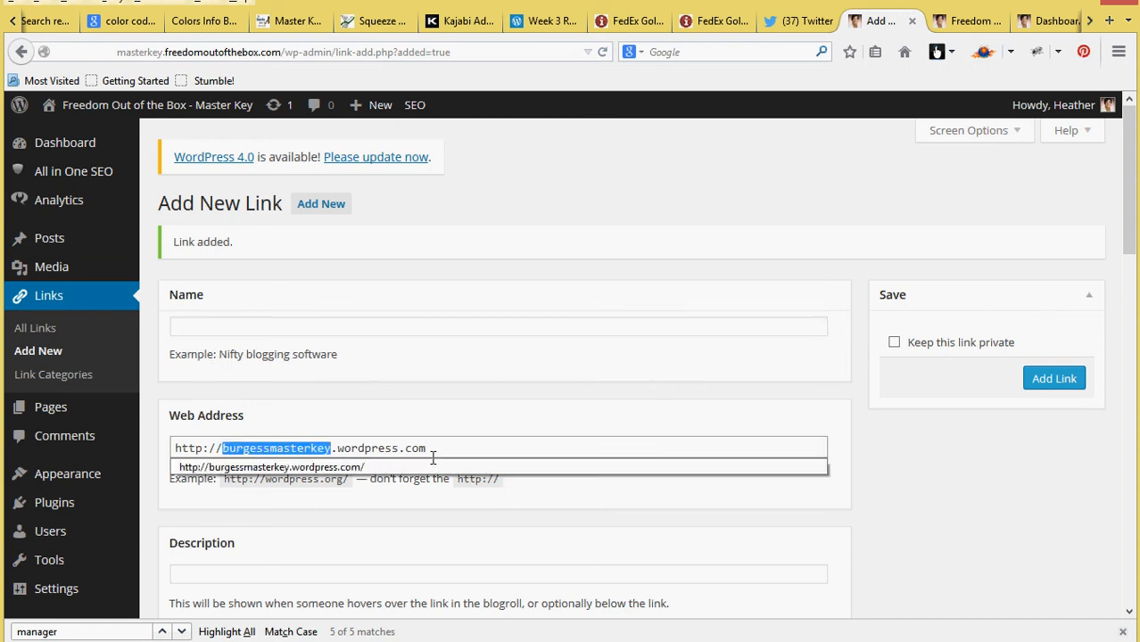
left_click(339, 326)
key("ctrl+v")
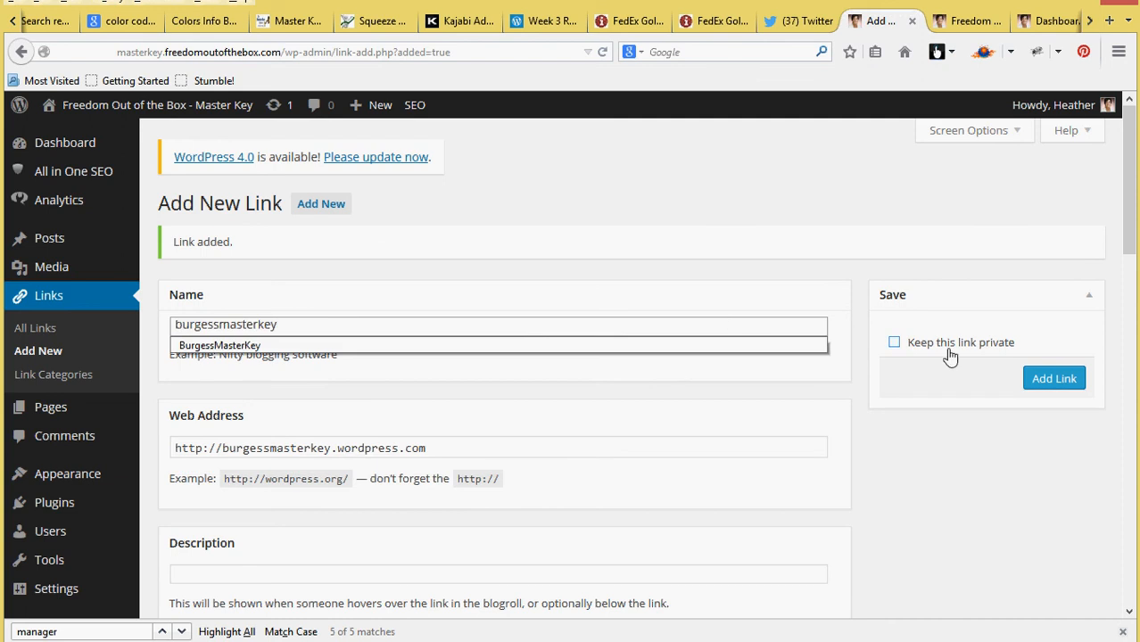
left_click(252, 346)
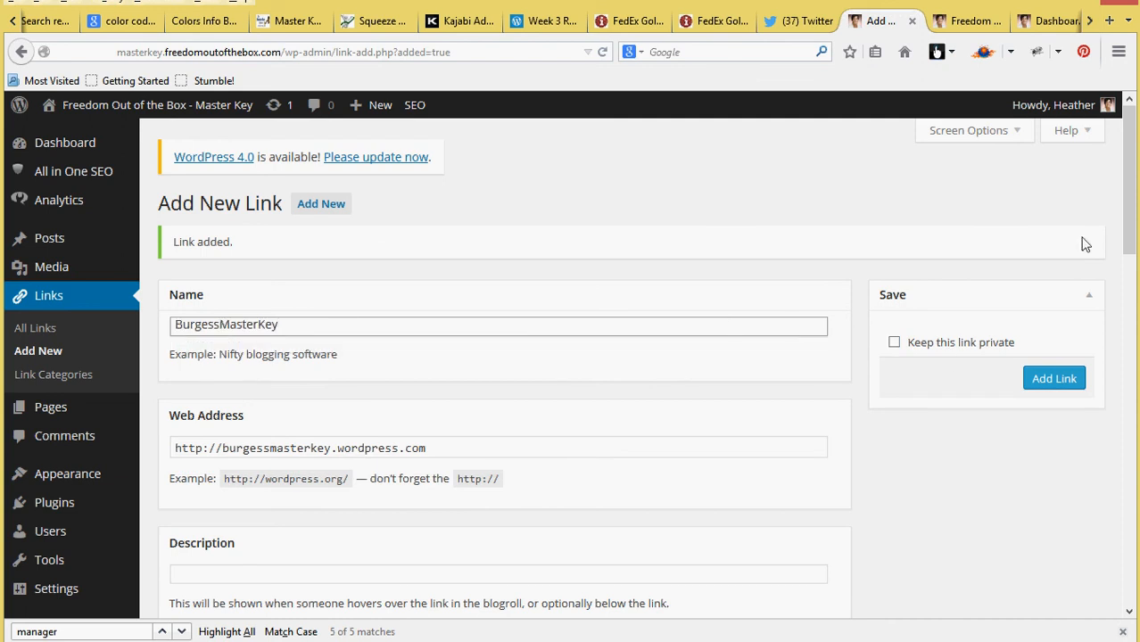
- Assign the link to MKMMA Blogs I Follow with target _blank and friendship acquaintance, and add it
left_click_drag(1128, 230, 1128, 350)
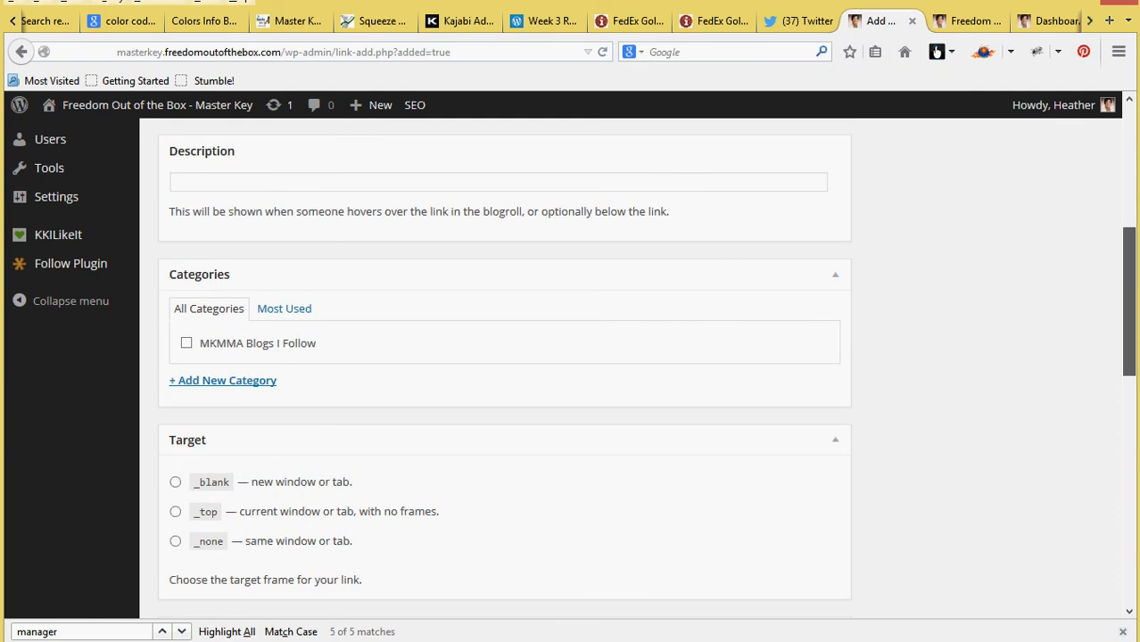
left_click(187, 345)
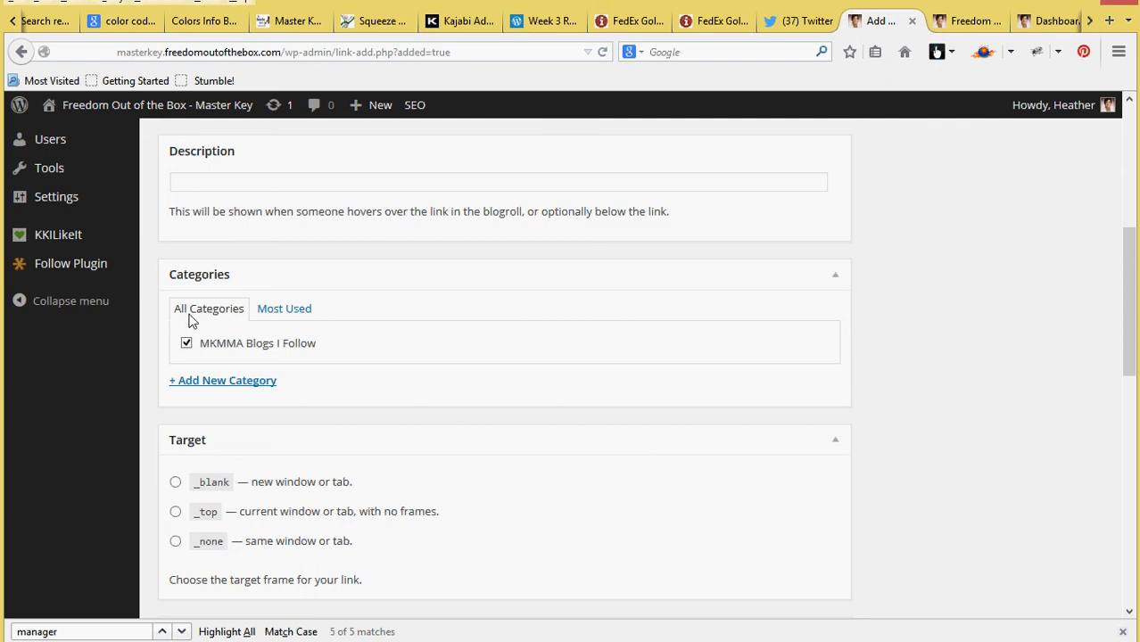
left_click(175, 483)
scroll(1129, 348, "down", 5)
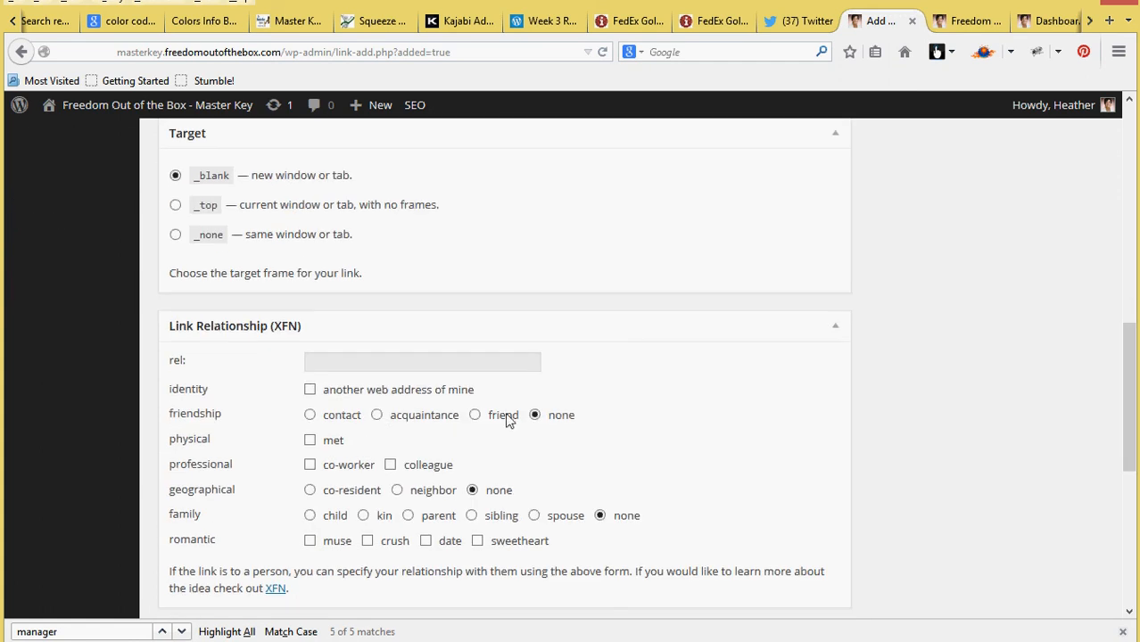
left_click(376, 415)
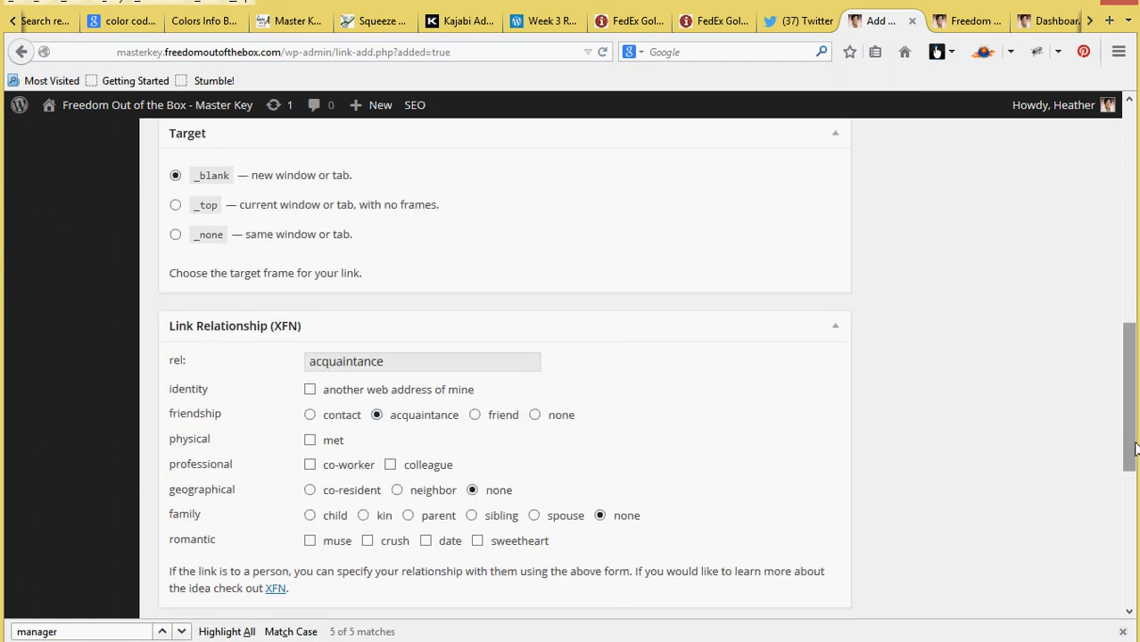
scroll(1129, 393, "up", 12)
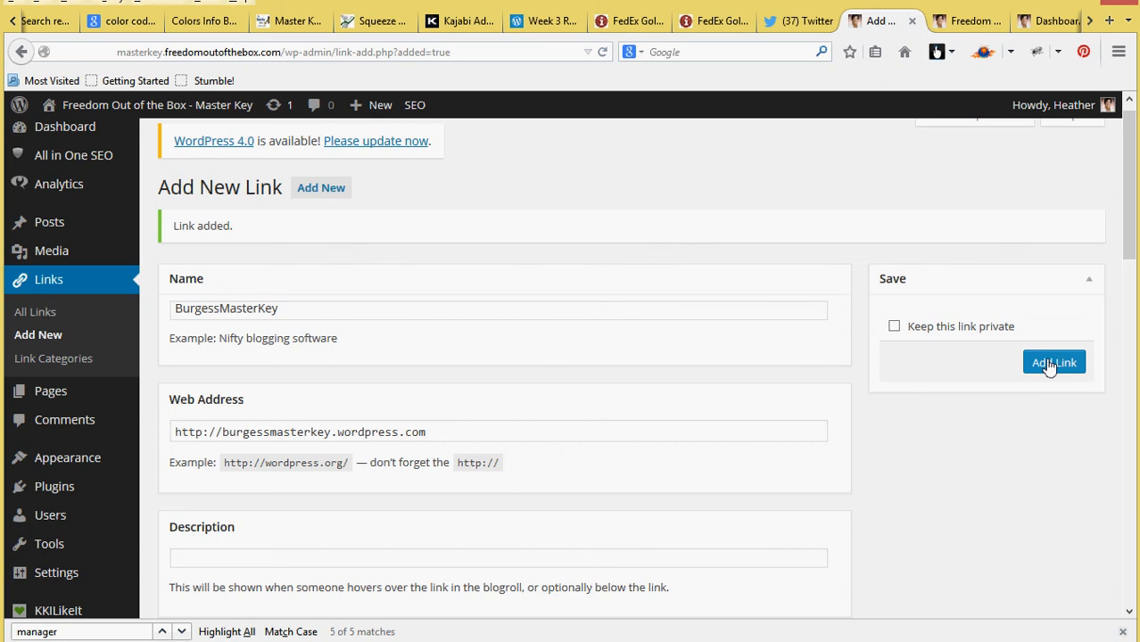
left_click(1050, 363)
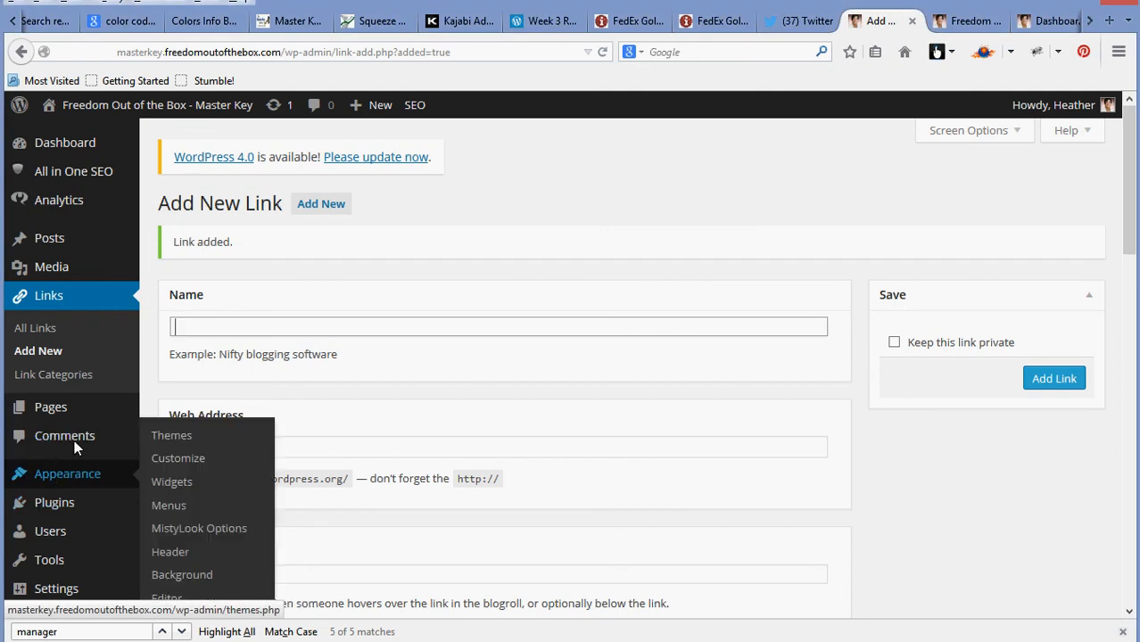
- Add the Links widget to Sidebar 1 between the Follow us on and Blogs I follow widgets, and collapse it
mouse_move(78, 481)
left_click(172, 483)
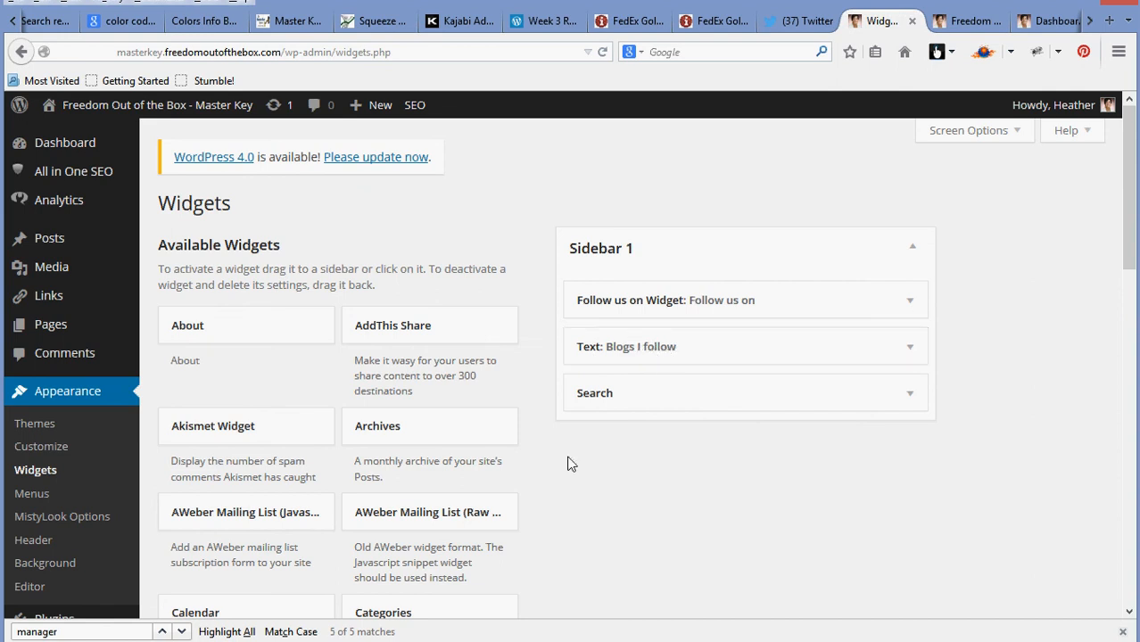
scroll(1113, 274, "down", 8)
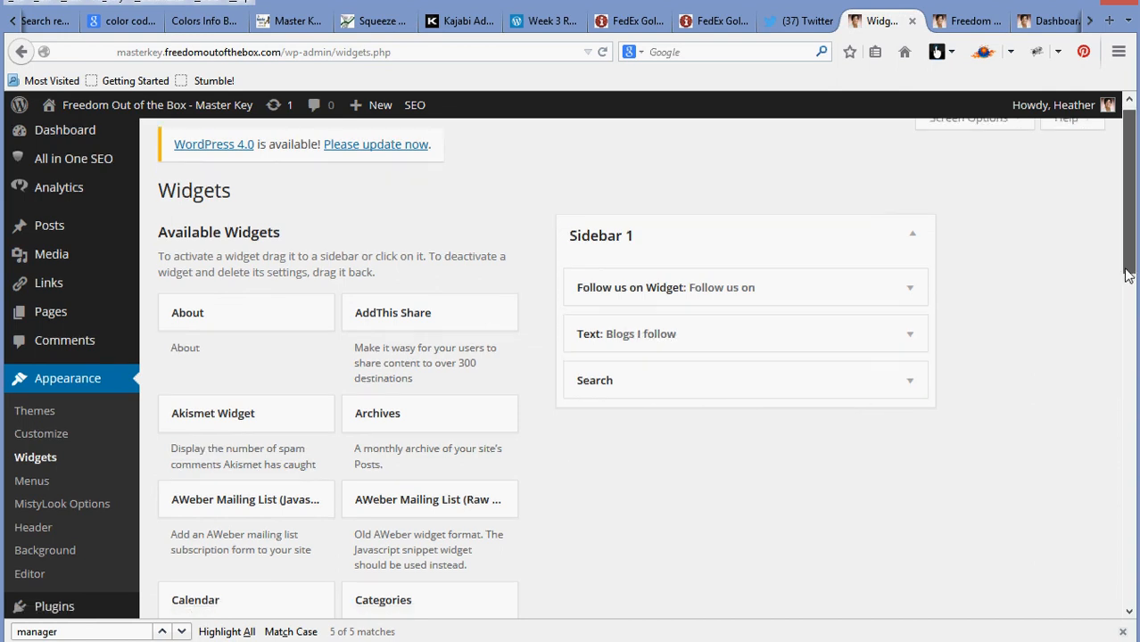
left_click_drag(1129, 370, 1129, 391)
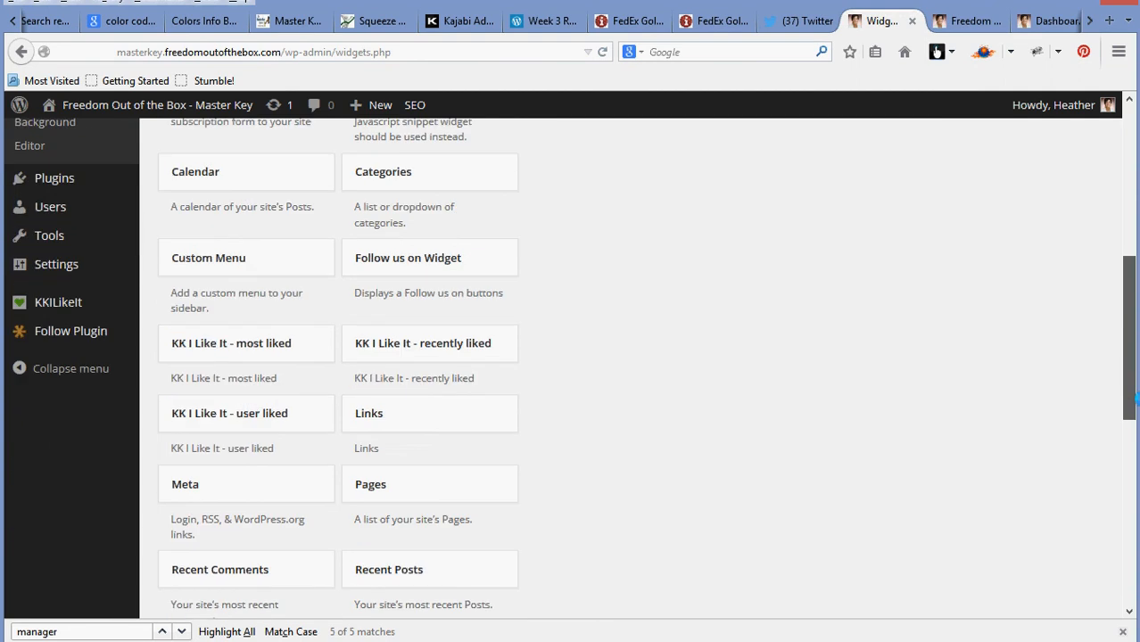
left_click_drag(440, 426, 662, 232)
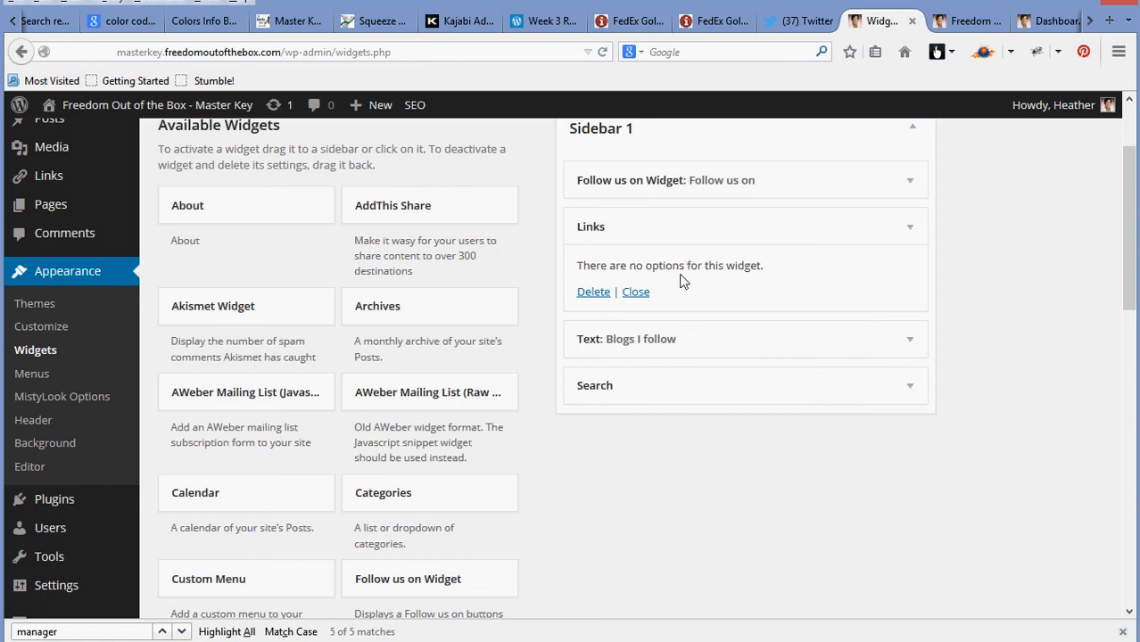
left_click(911, 231)
left_click(911, 232)
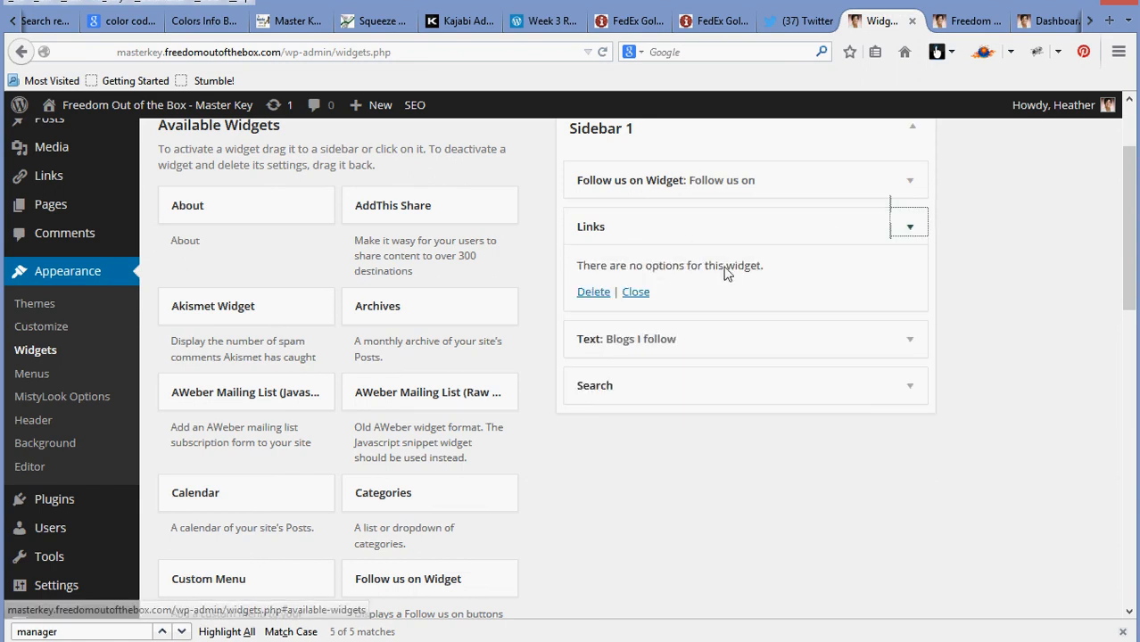
left_click(670, 230)
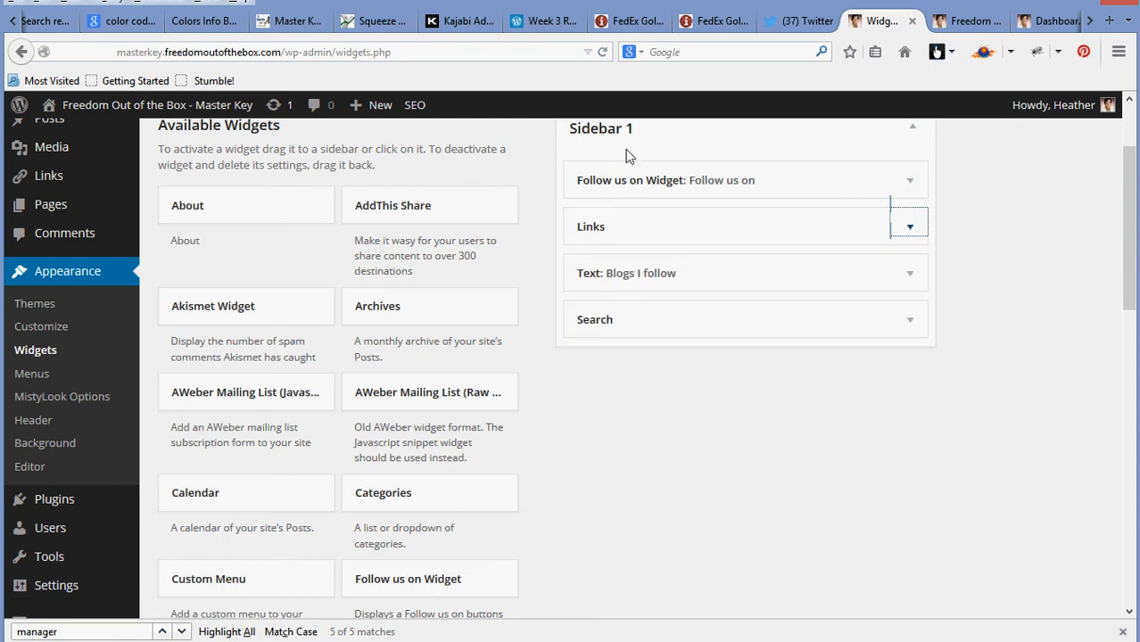
- Reload the blog's front page and examine the blog lists in its sidebar
left_click(968, 21)
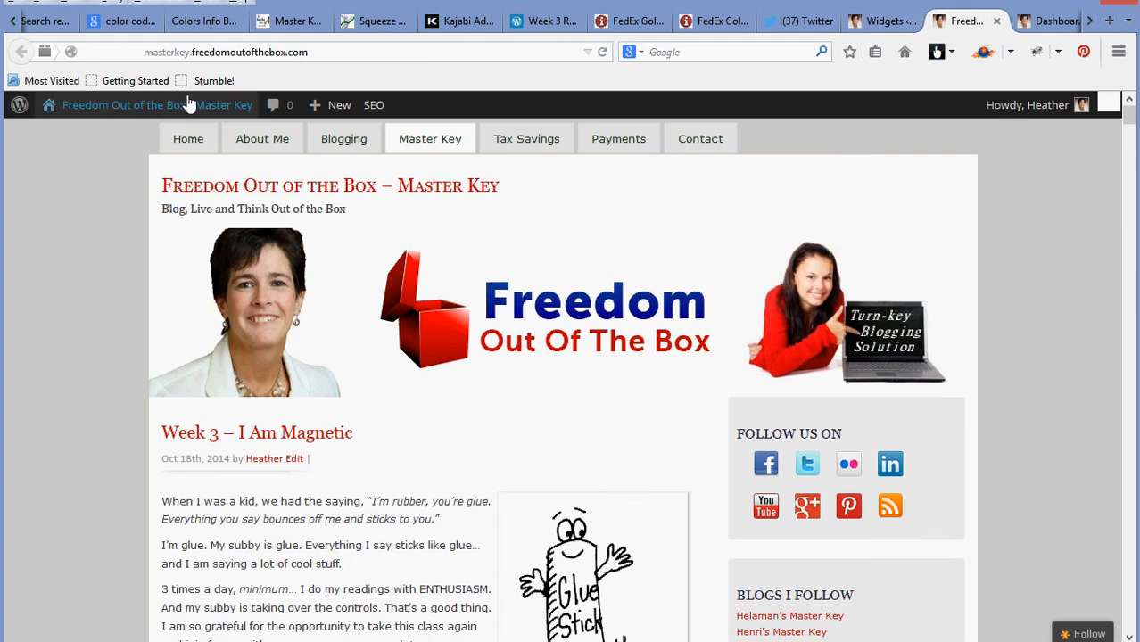
left_click(243, 50)
key("Return")
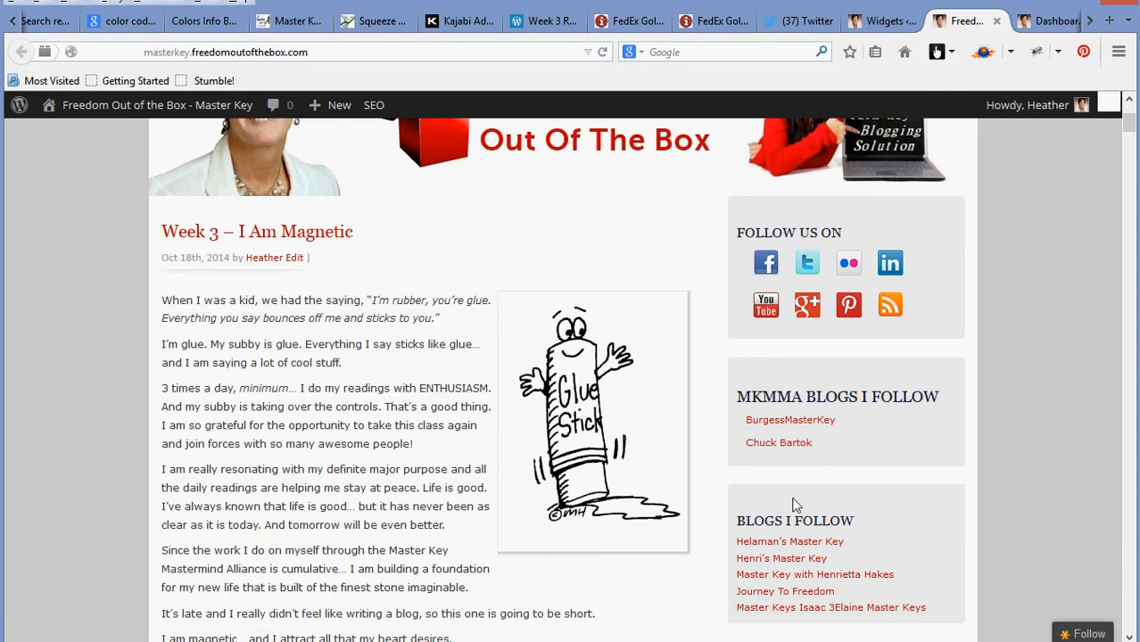
left_click(802, 541)
scroll(1125, 629, "down", 5)
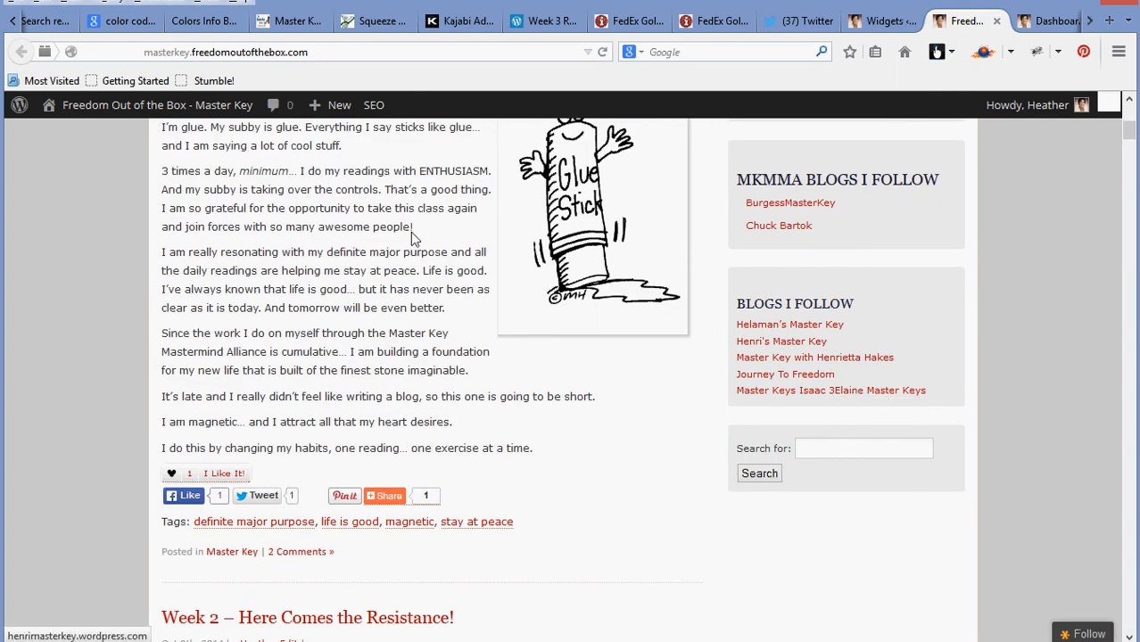
mouse_move(185, 94)
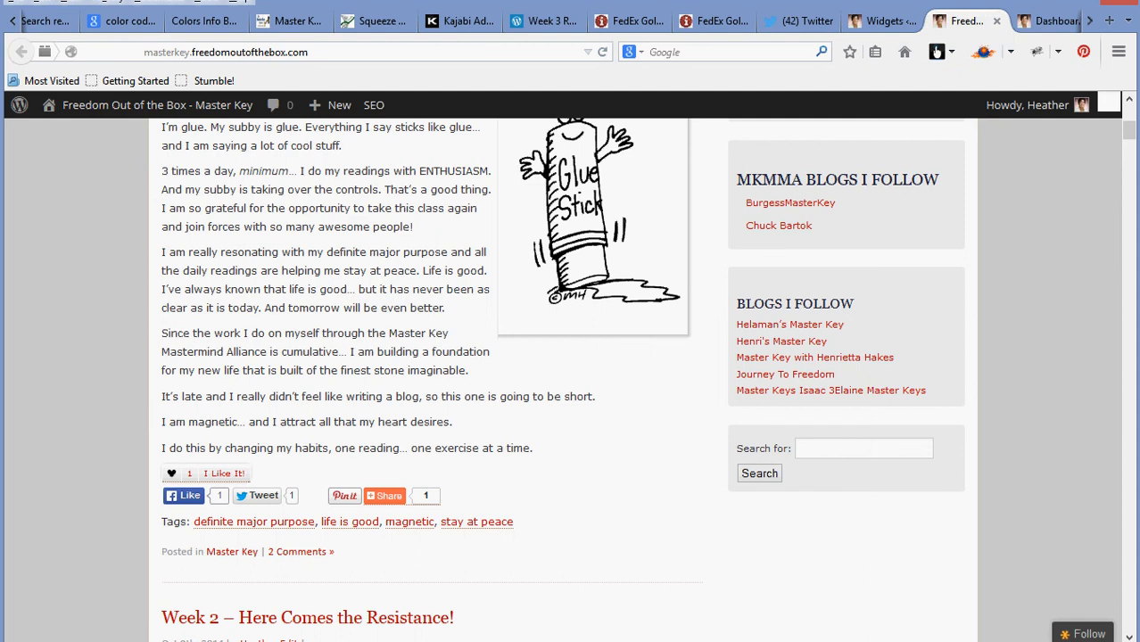
key("alt+Tab")
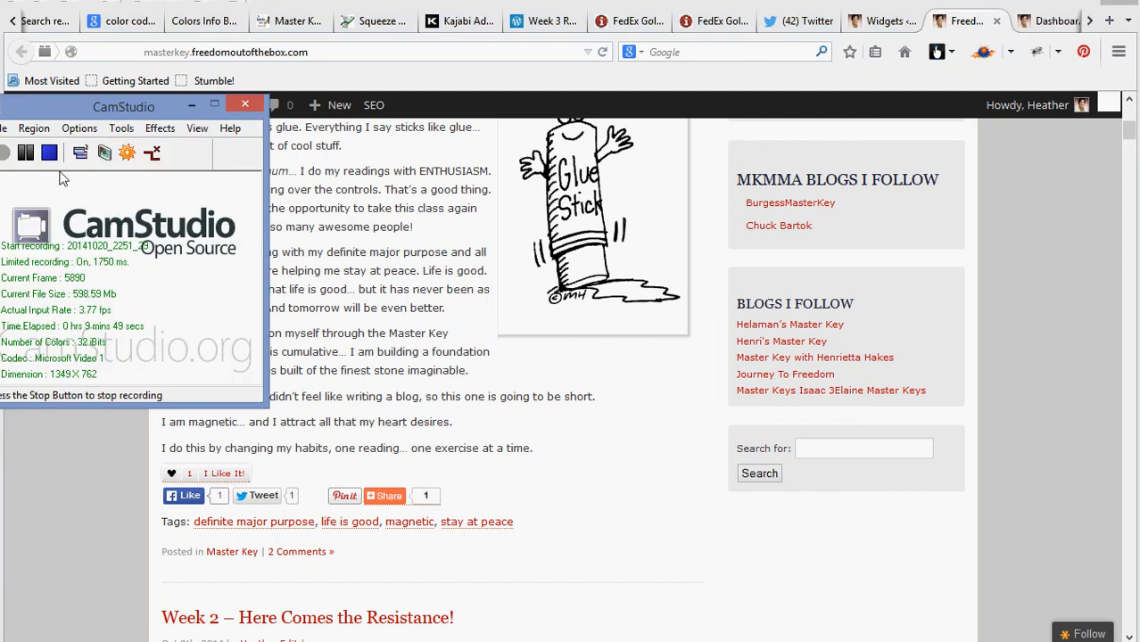